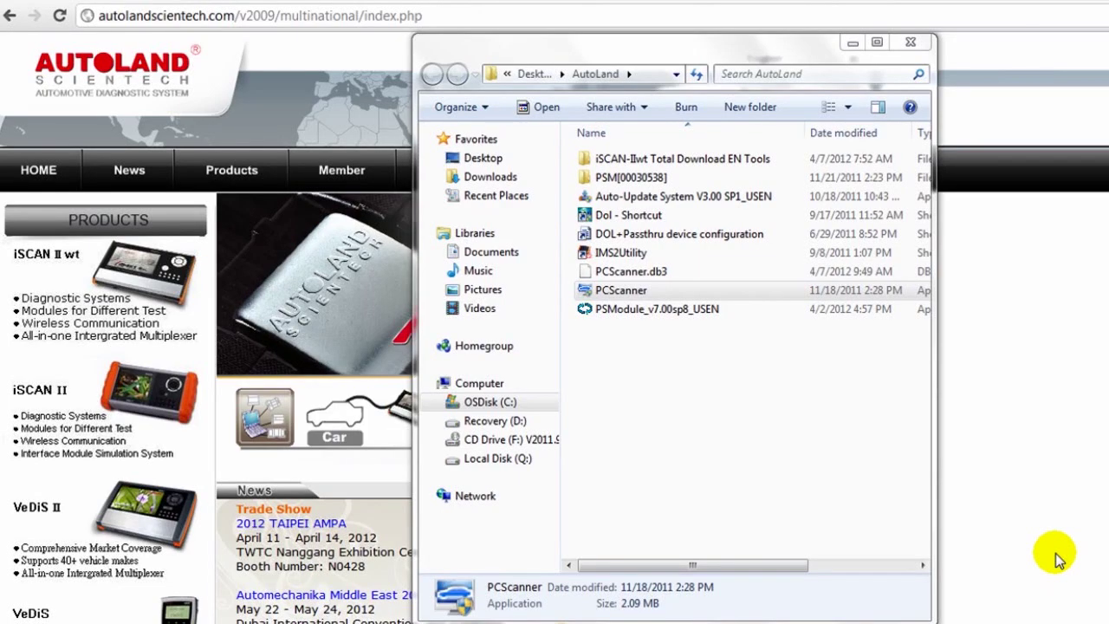
Launch PCScanner from the AutoLand folder and connect in Serial Cable mode through port COM1
left_click(659, 292)
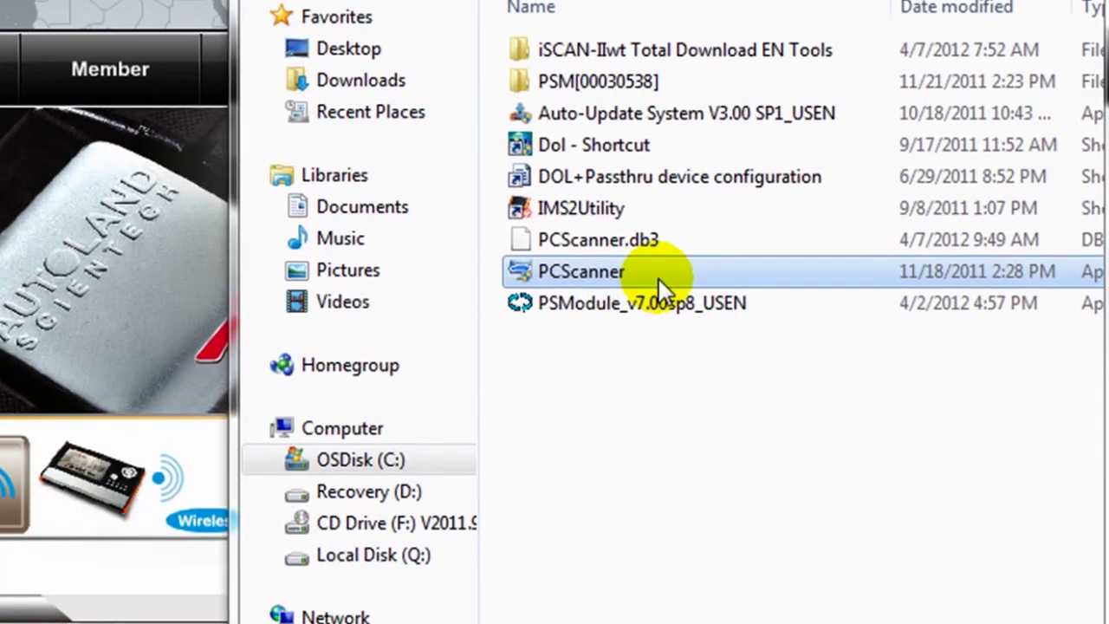
double_click(659, 279)
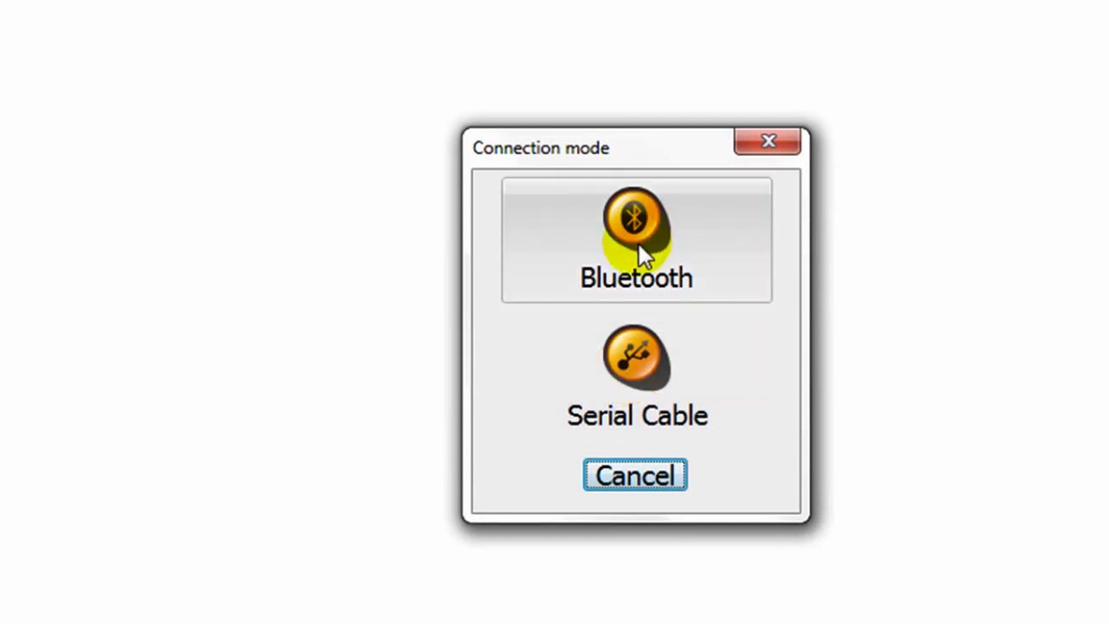
left_click(621, 360)
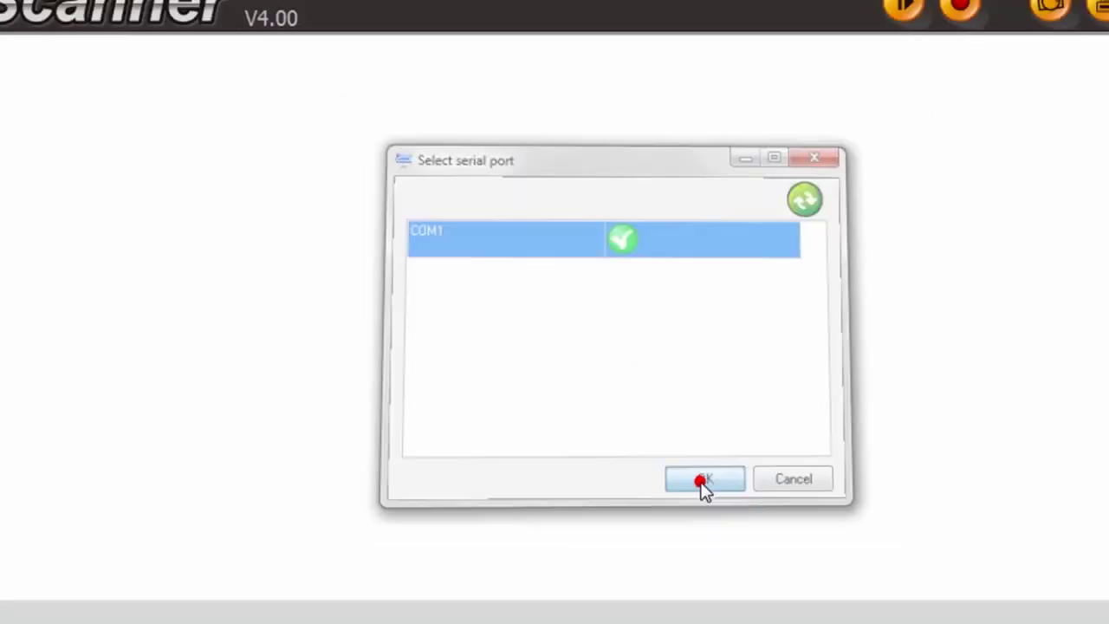
left_click(742, 528)
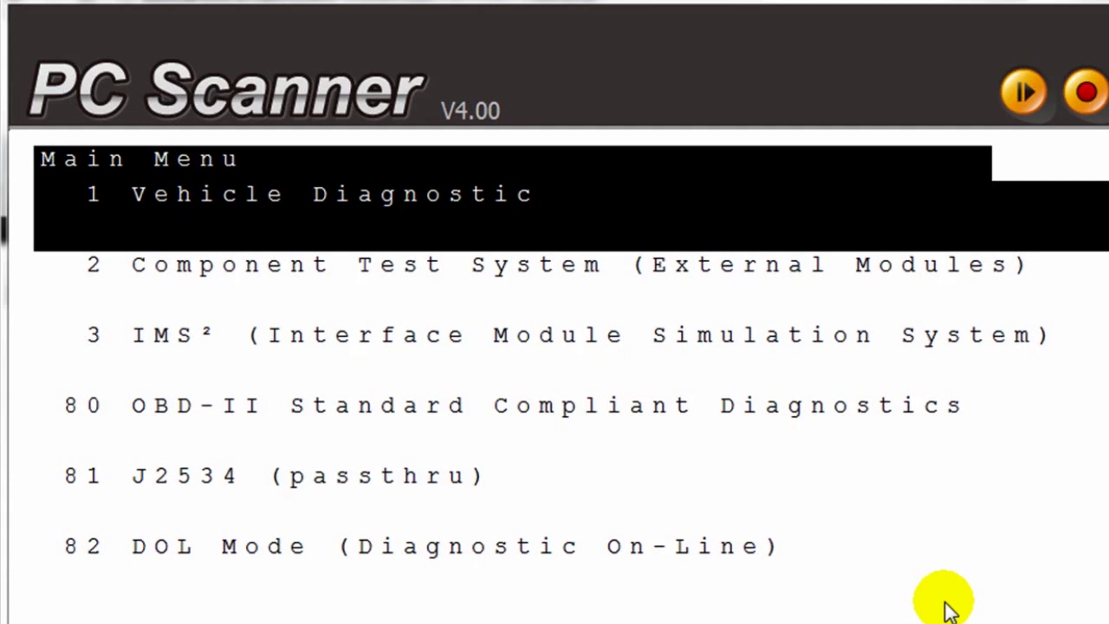
Look over the Vehicle Diagnostic regions and the European makes, and return to the main menu
key("Return")
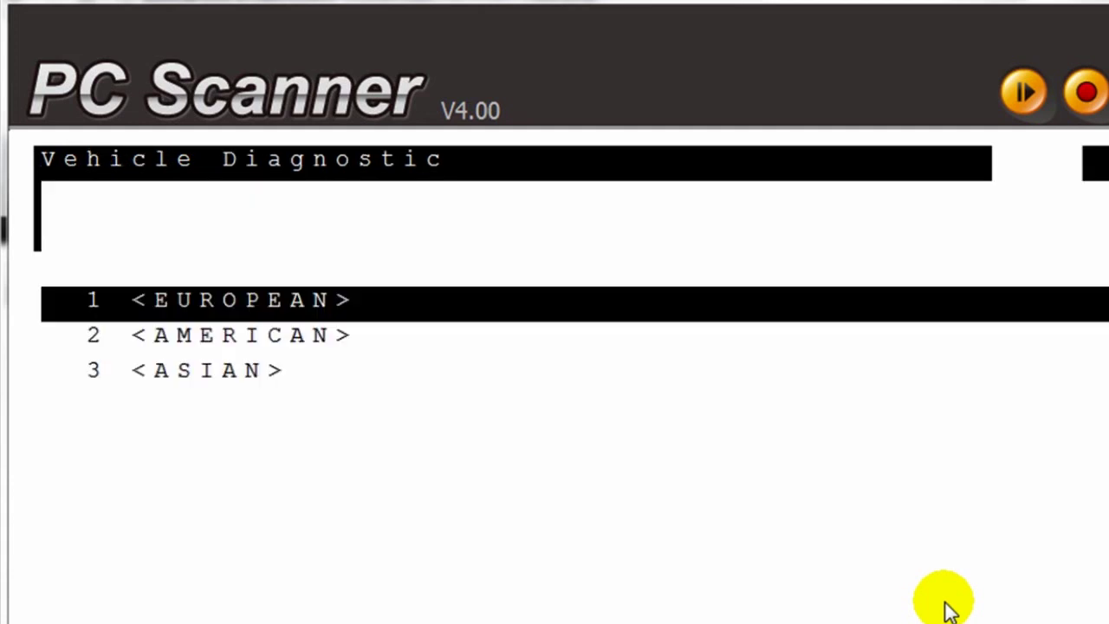
key("Down")
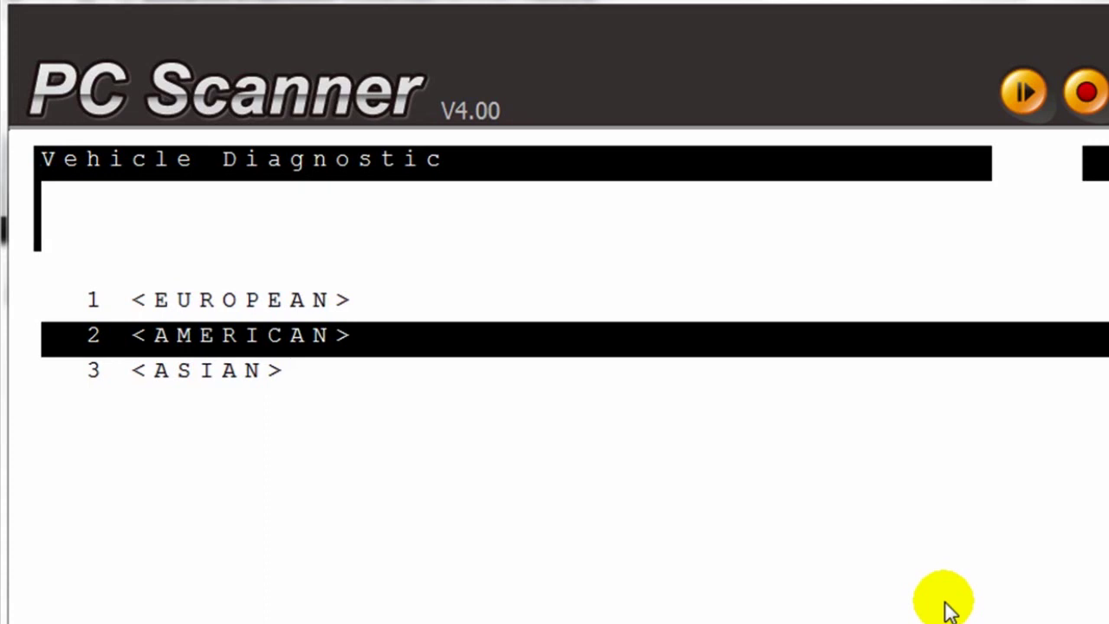
key("Up")
key("Return")
key("Down")
key("Down")
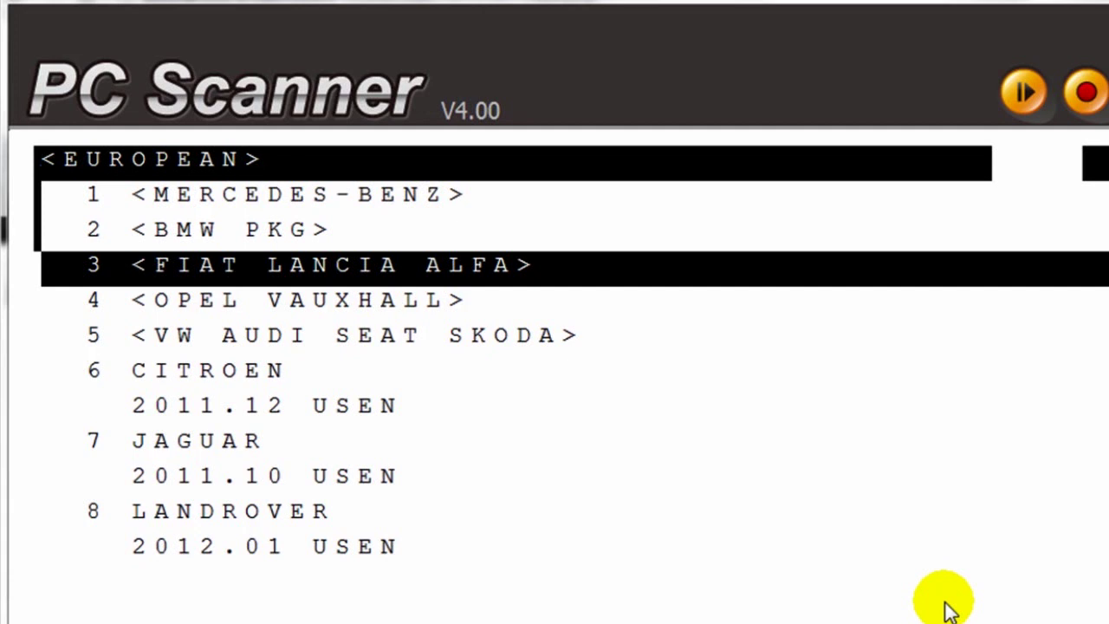
key("Escape")
key("Escape")
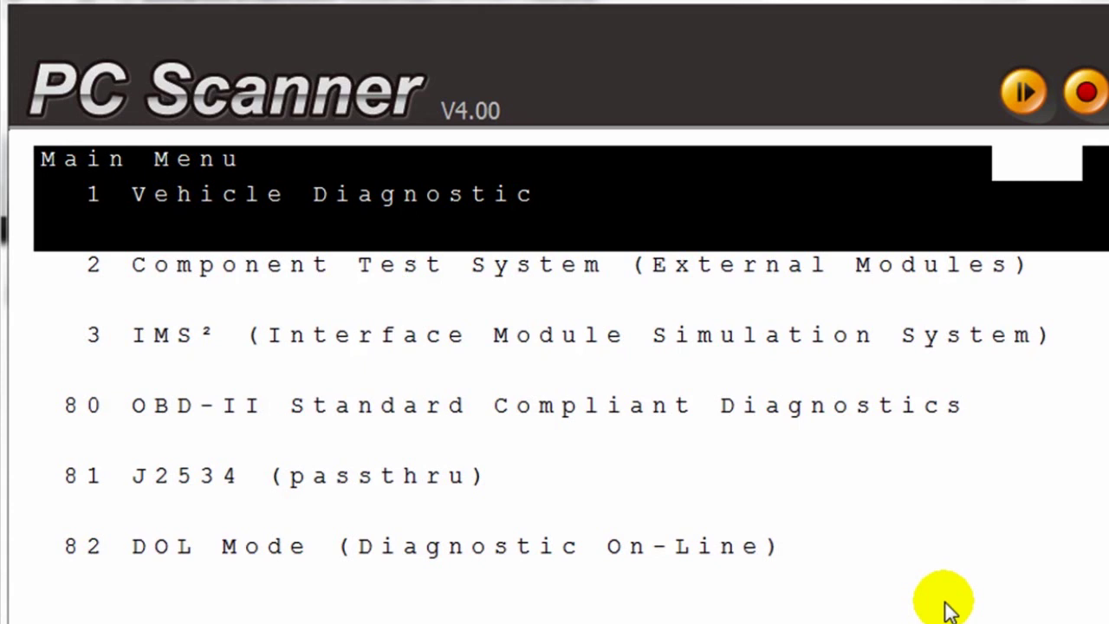
Review the main menu options from Component Test System (External Modules) through Setup
key("Down")
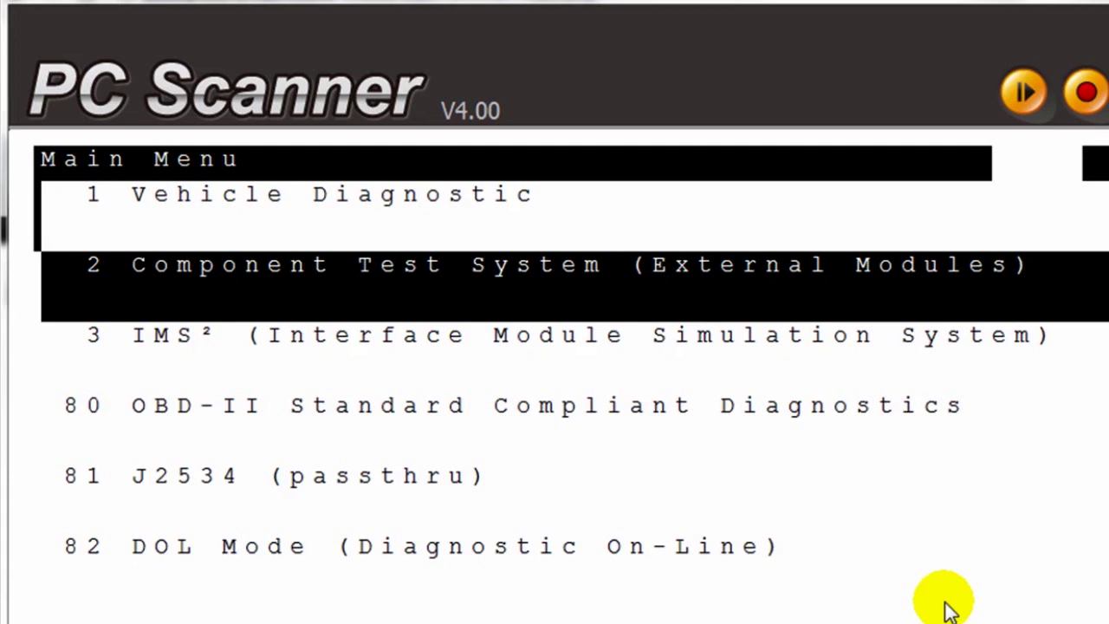
key("Down")
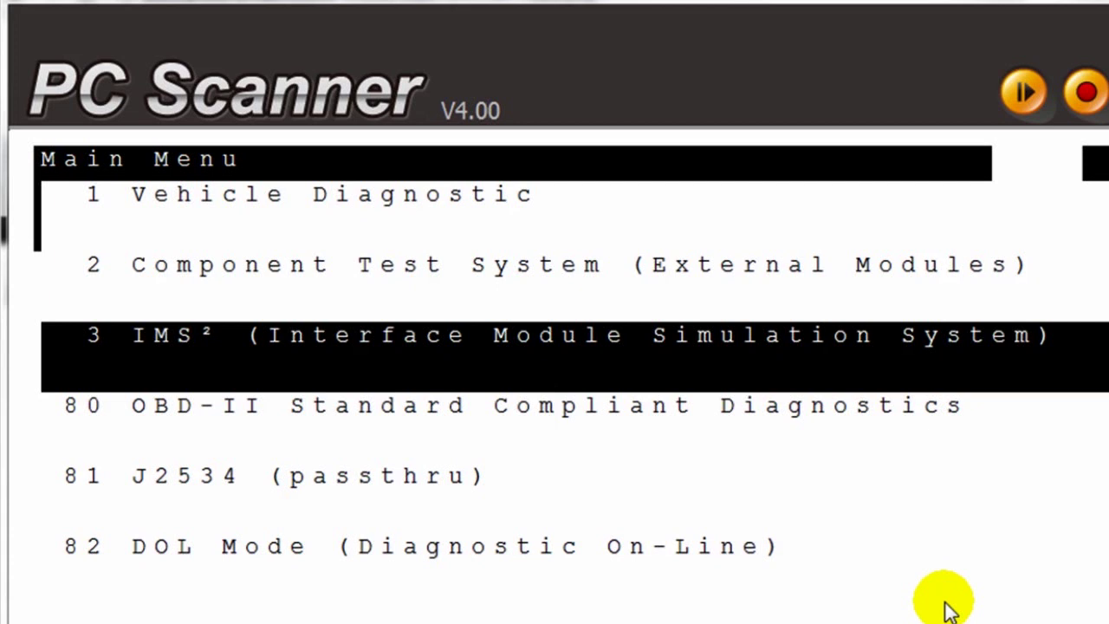
key("Down")
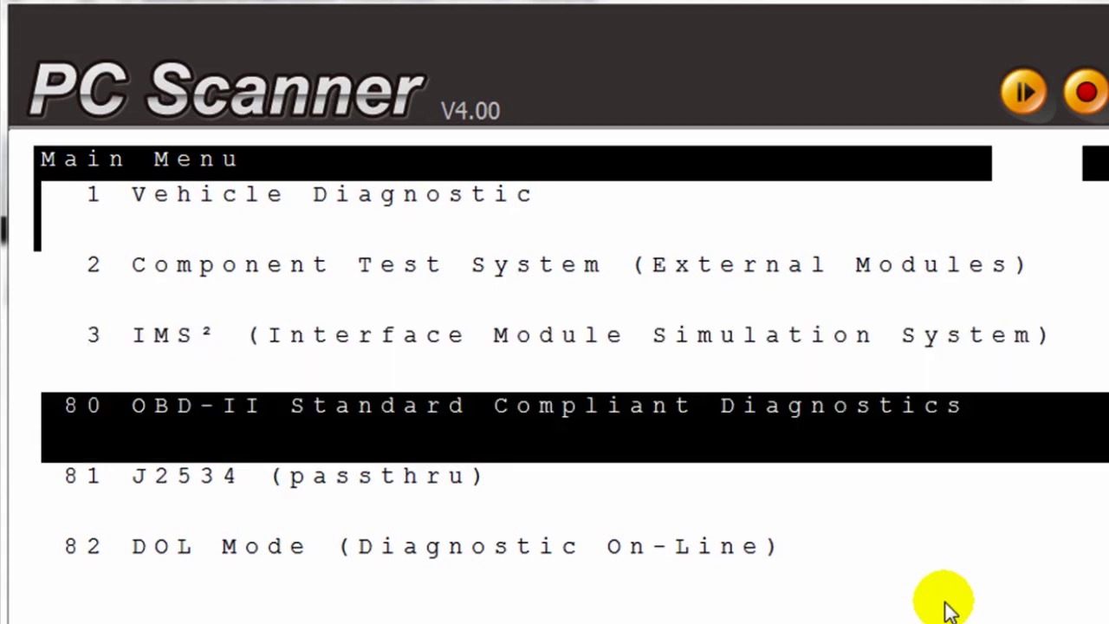
key("Down")
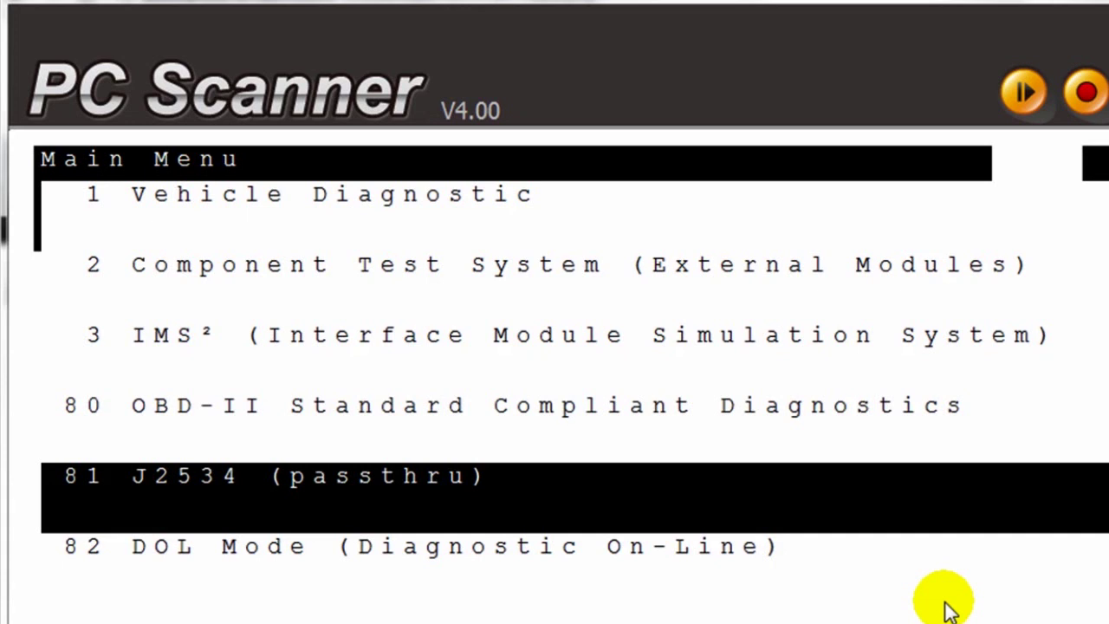
key("Down")
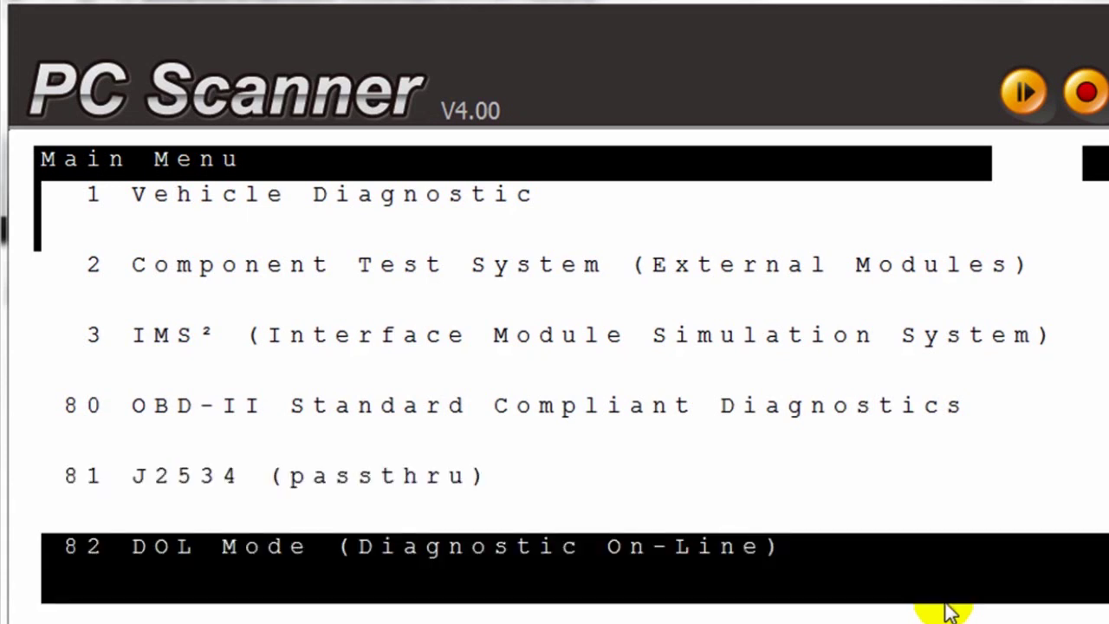
key("Down")
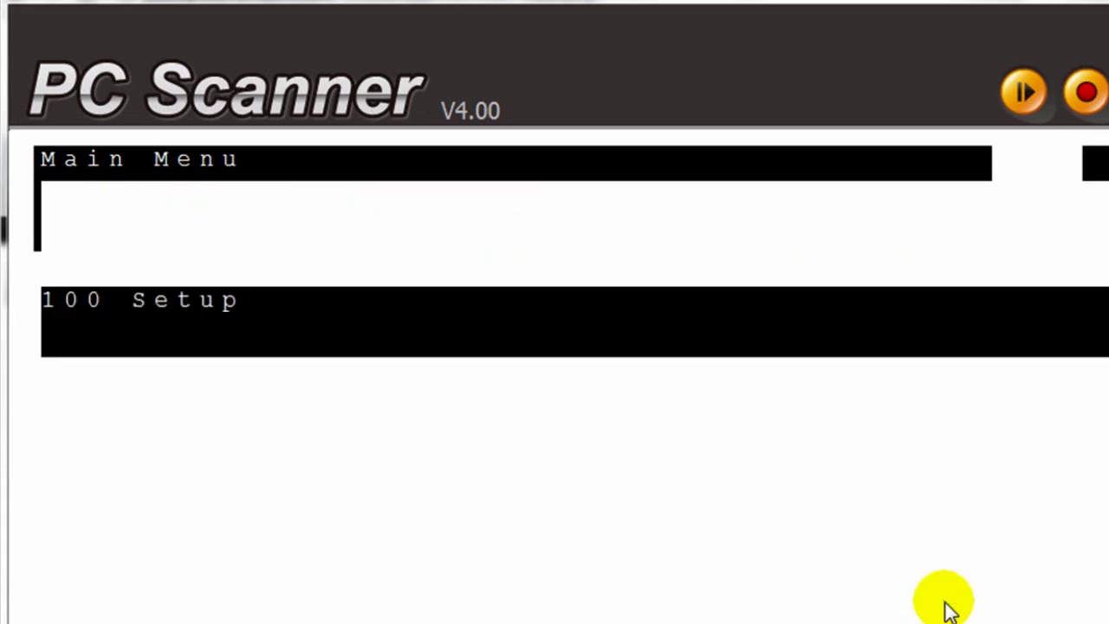
key("Down")
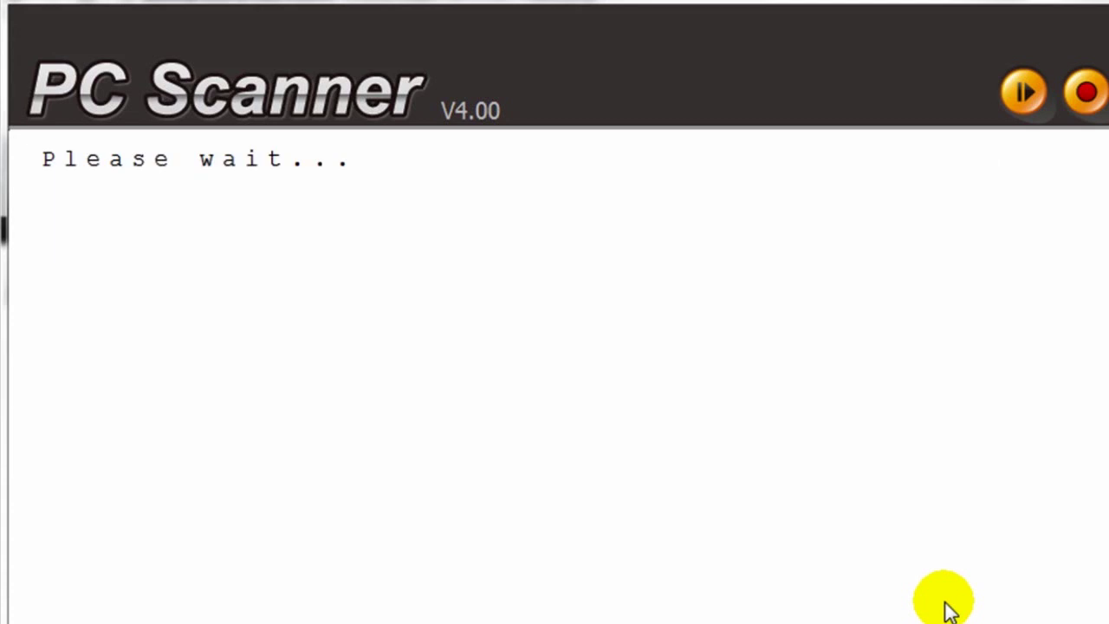
key("Down")
key("Down")
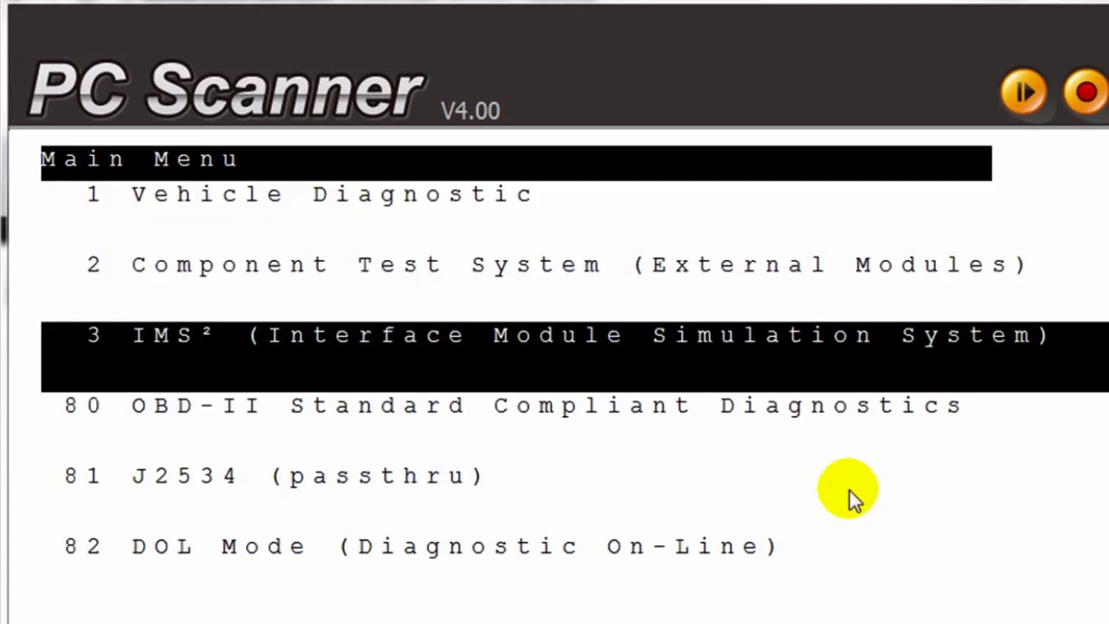
Open OBD-II Standard Compliant Diagnostics and load the first OBDII 2011.12 USEN entry
key("Down")
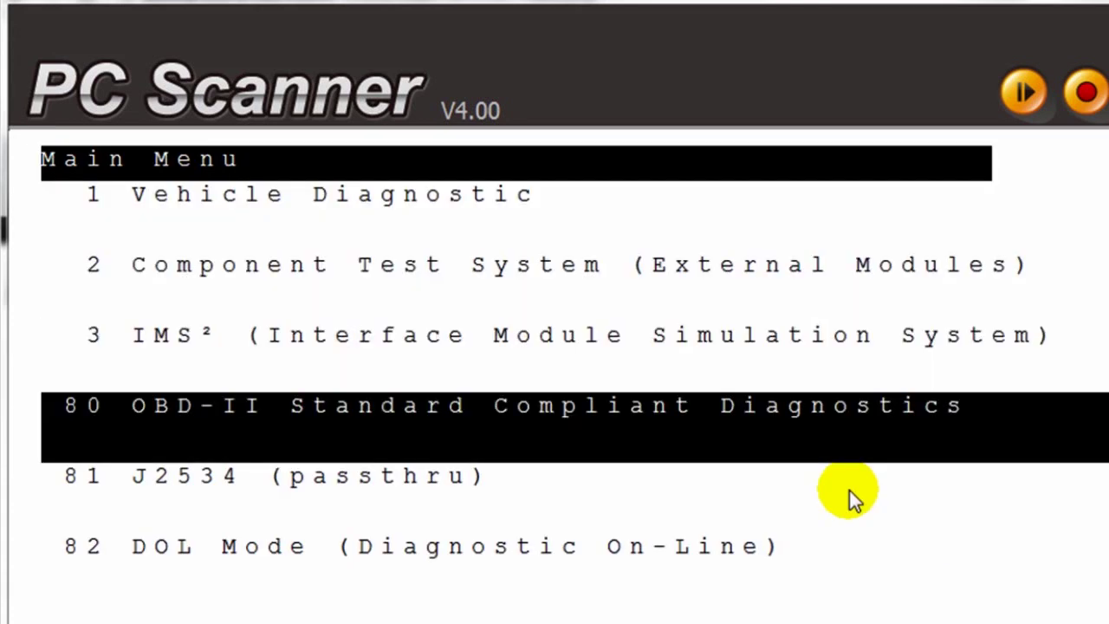
key("Down")
key("Up")
key("Up")
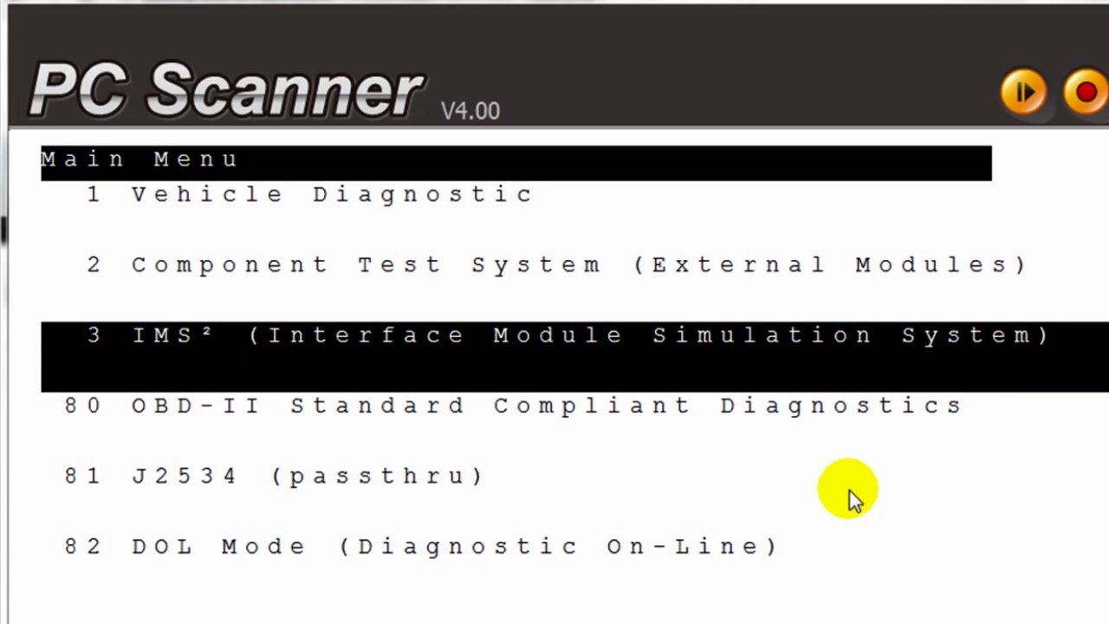
key("Down")
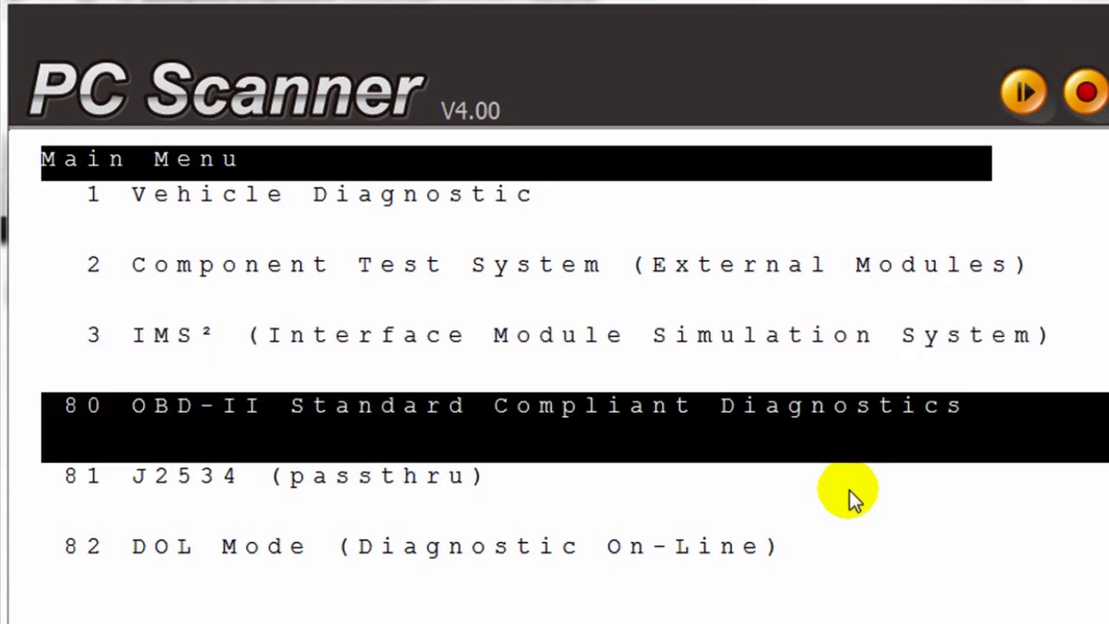
key("Return")
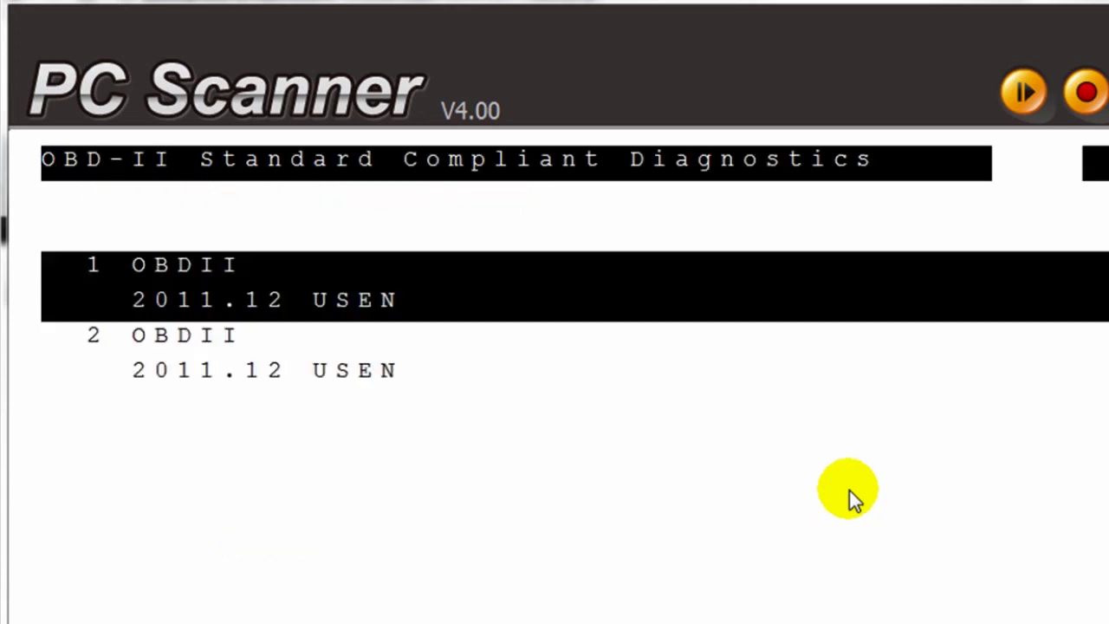
key("Return")
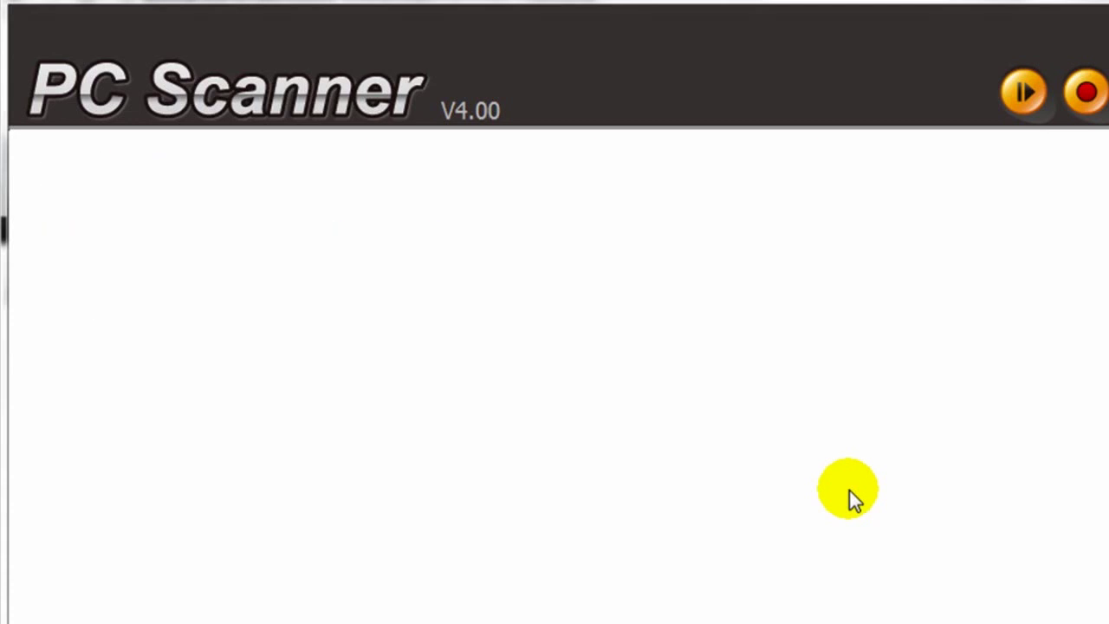
key("Return")
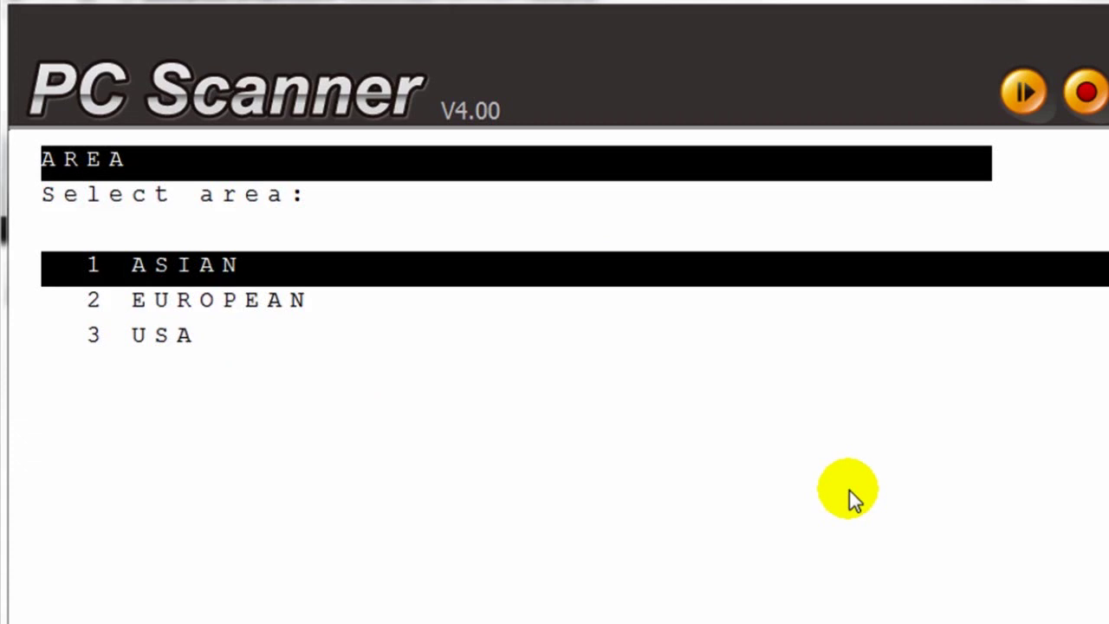
Choose ACURA in the ASIAN area as the vehicle and access the first listed ECU, continuing past its identification page
key("Return")
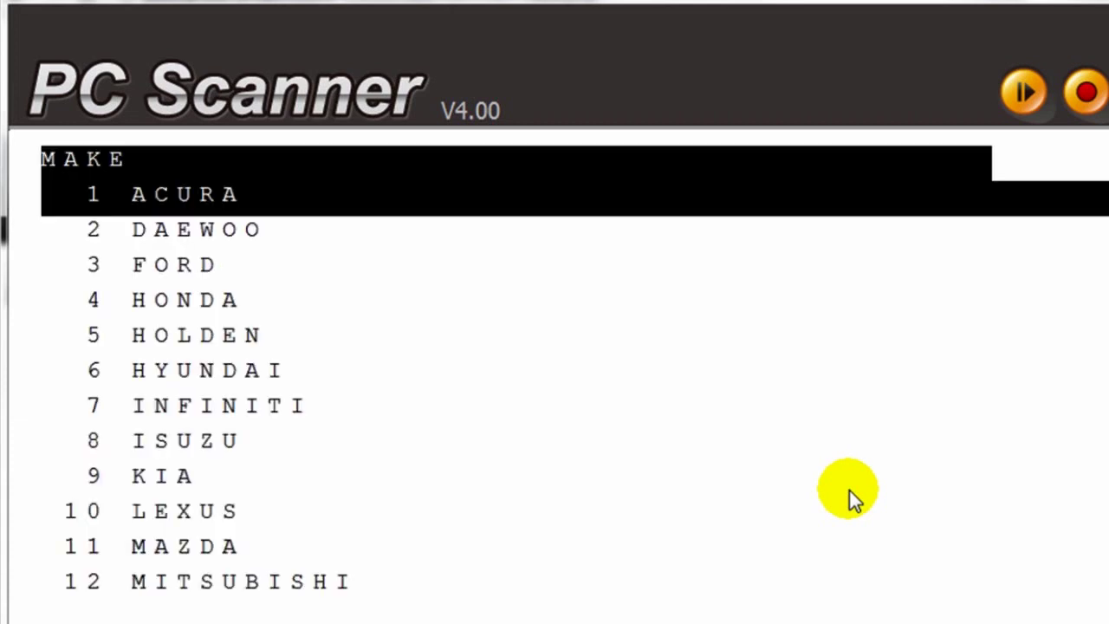
key("Return")
key("Return")
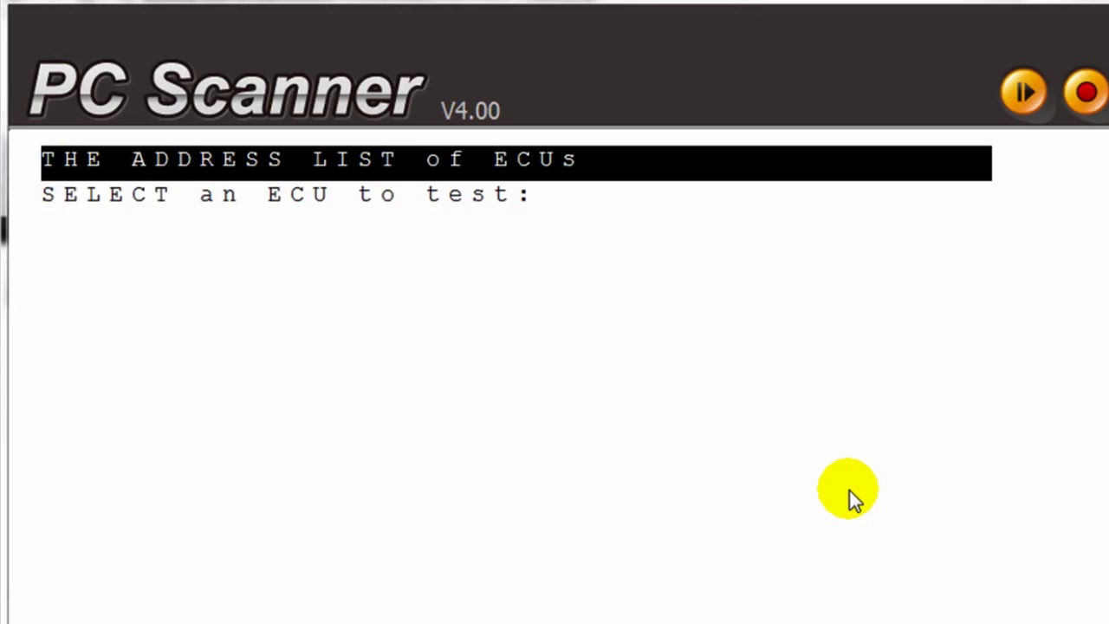
key("Return")
key("Return")
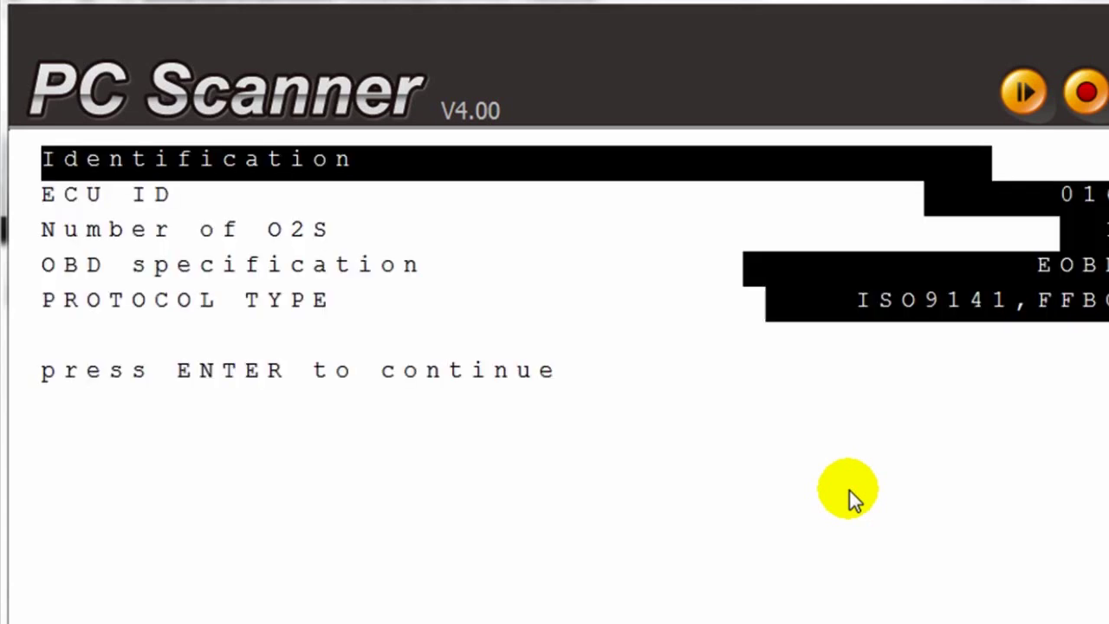
key("Return")
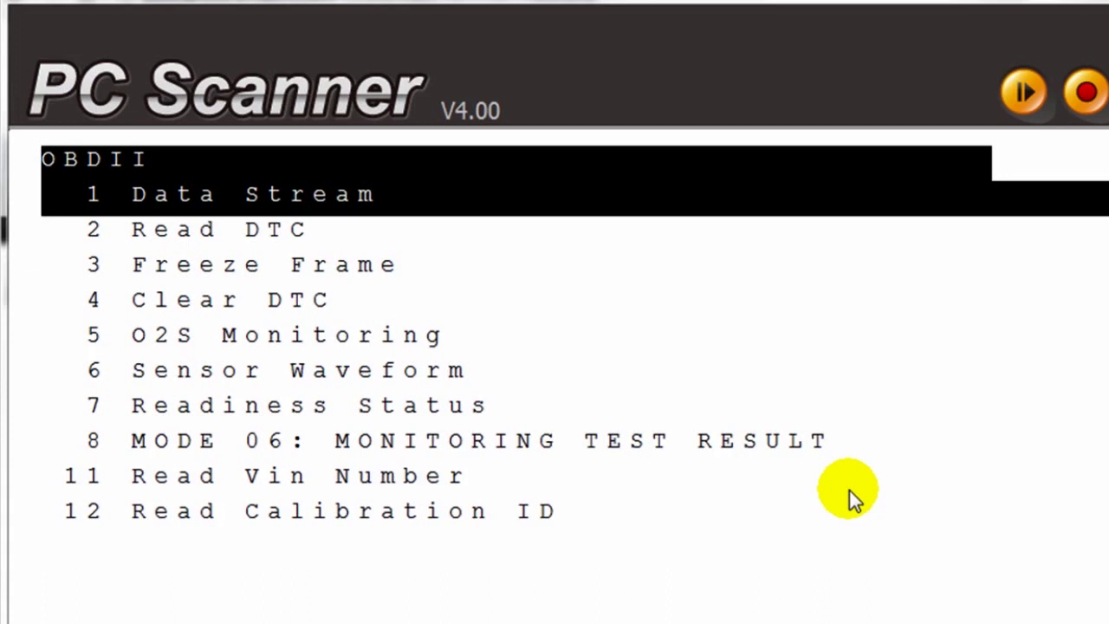
Go through the OBDII functions down to Read Calibration ID and open Data Stream
key("Down")
key("Down")
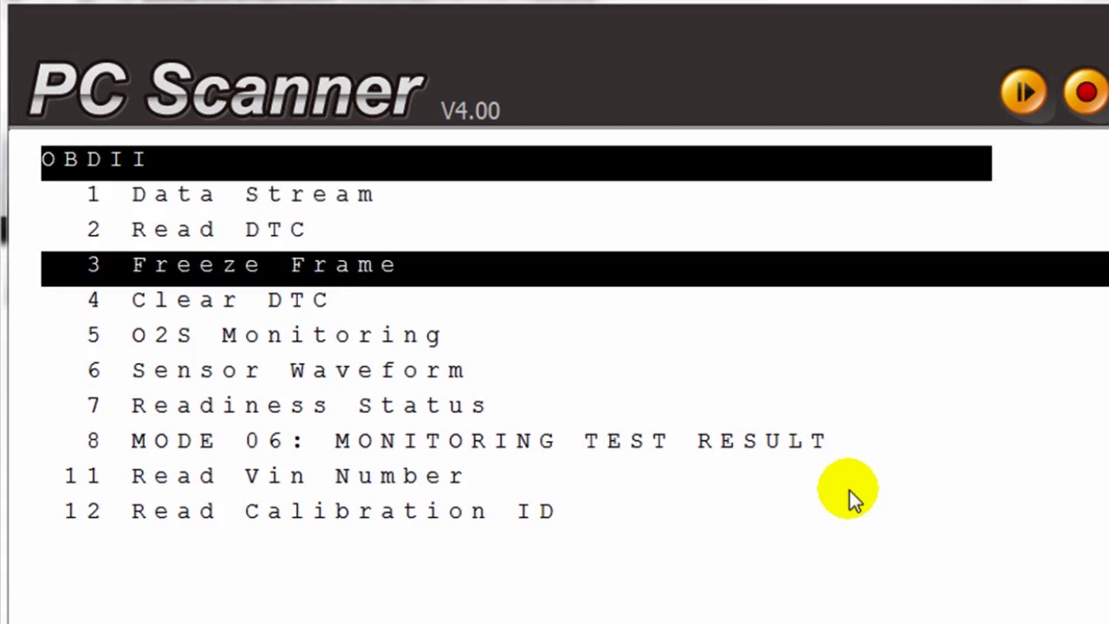
key("Down")
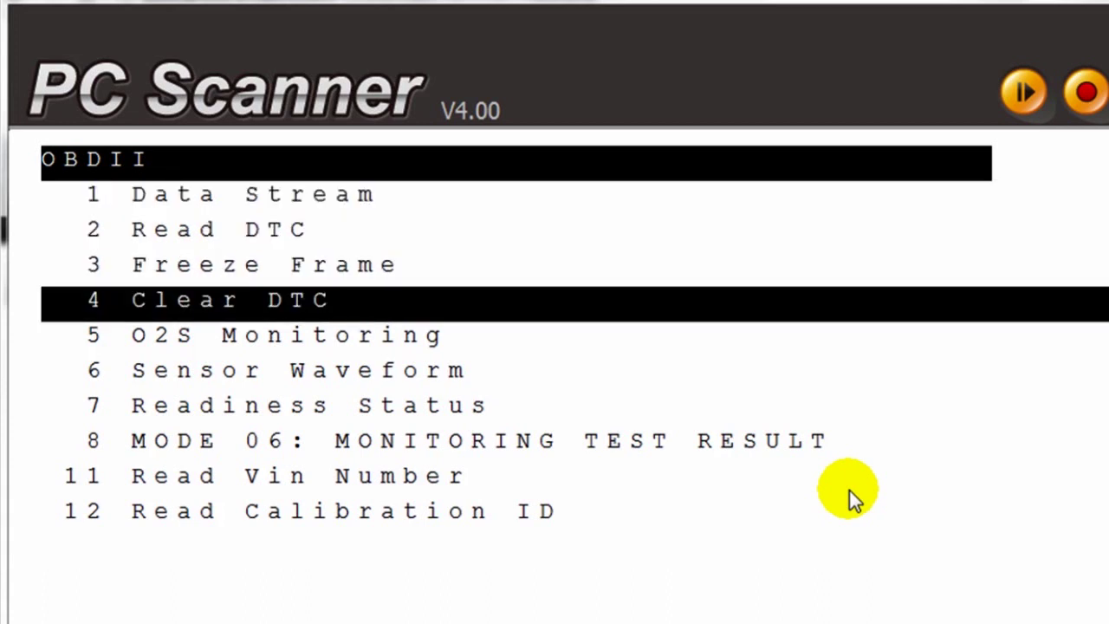
key("Down")
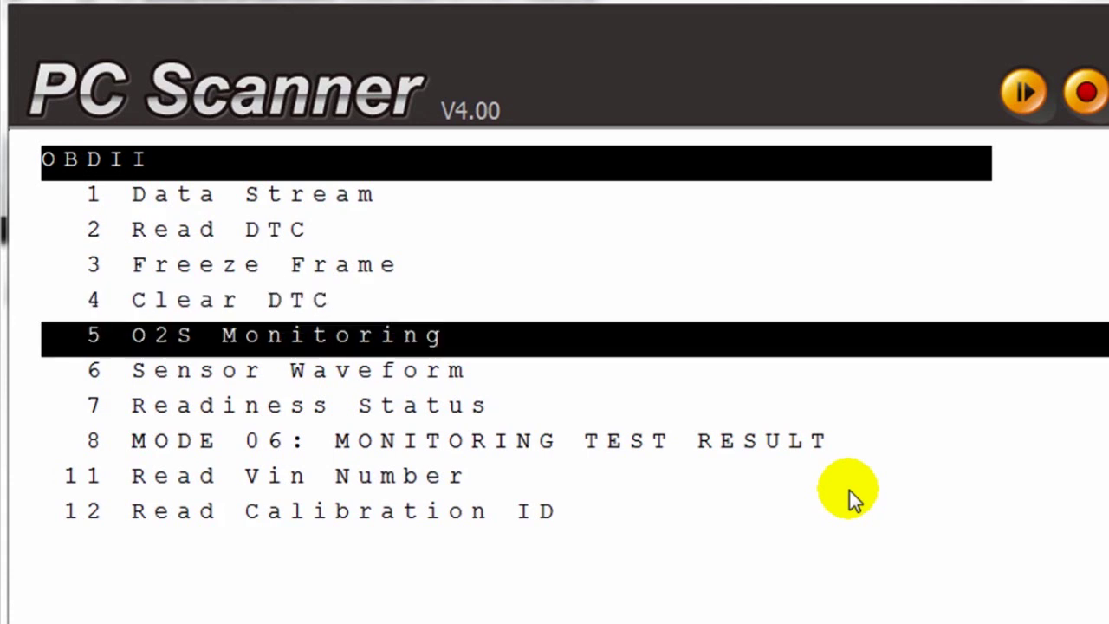
key("Down")
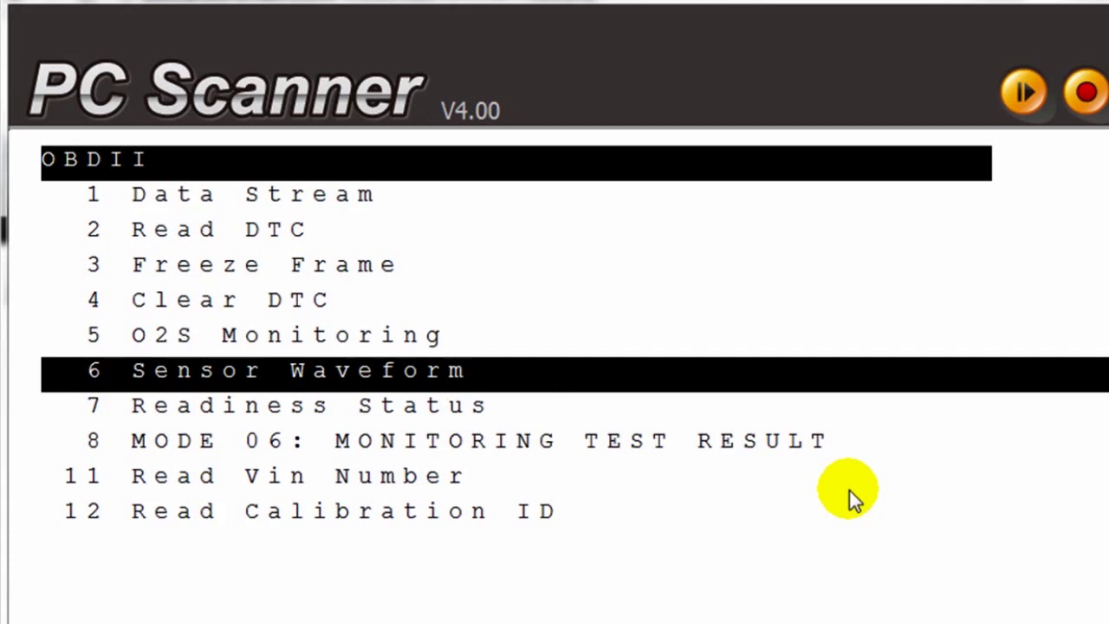
key("Down")
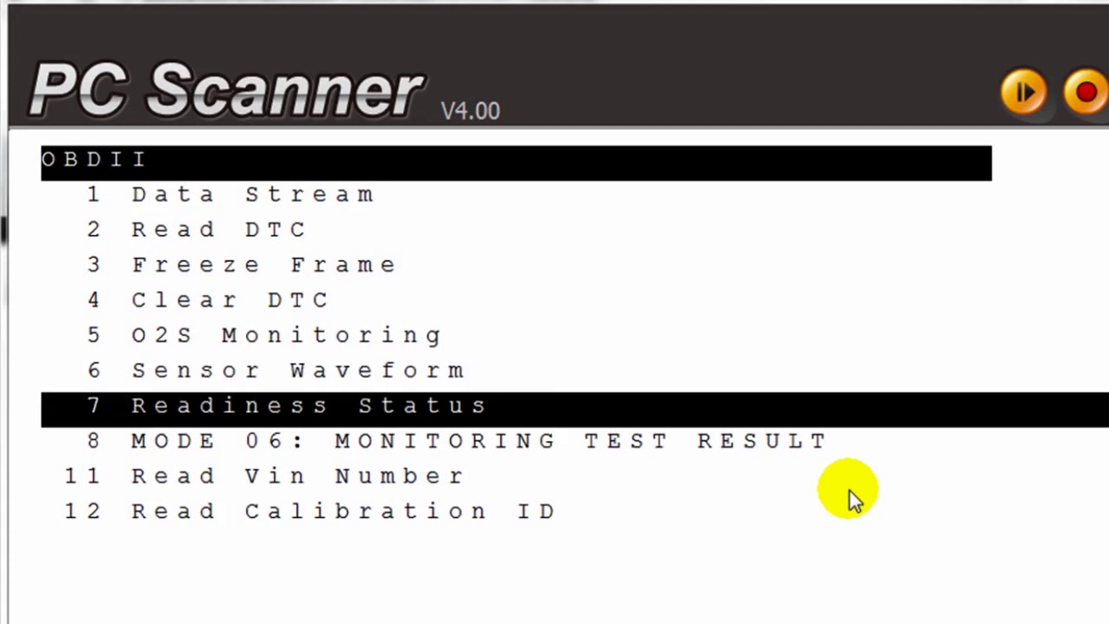
key("Down")
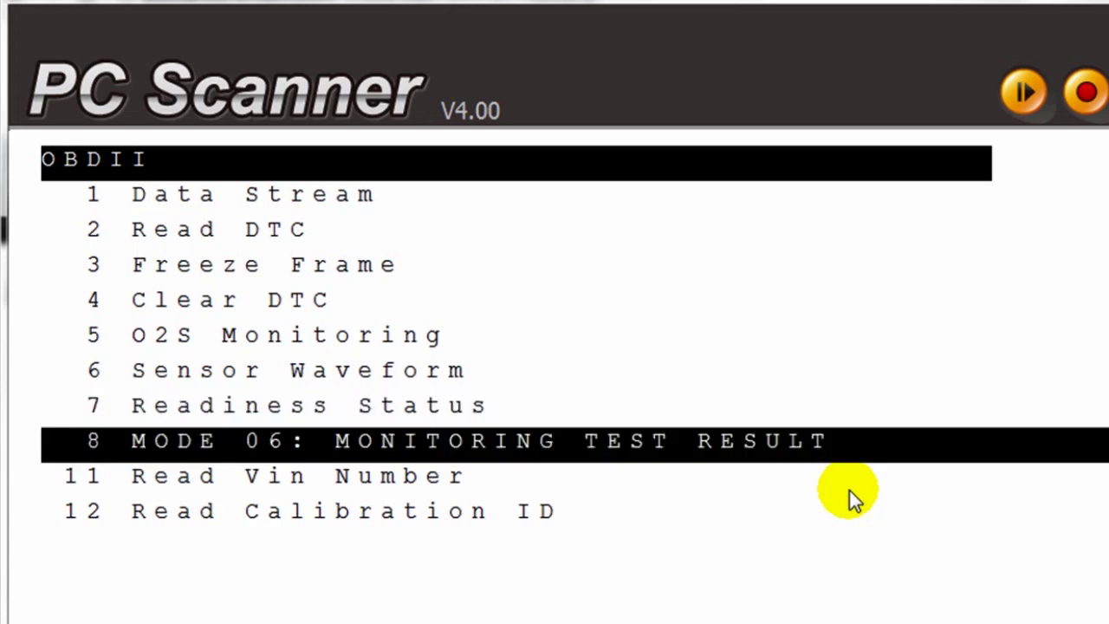
key("Down")
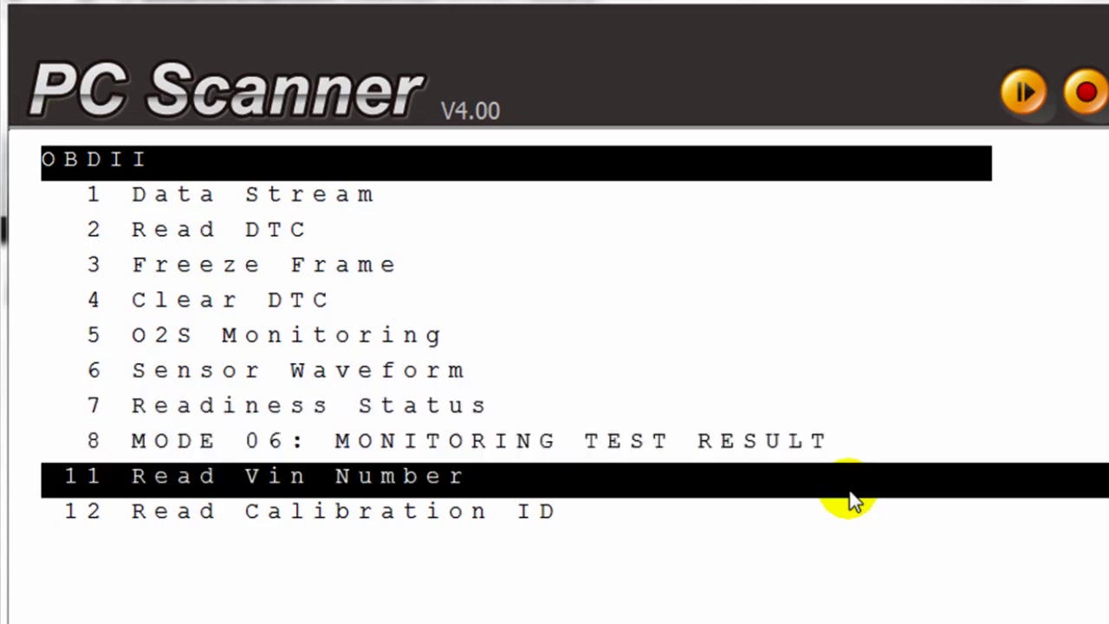
key("Down")
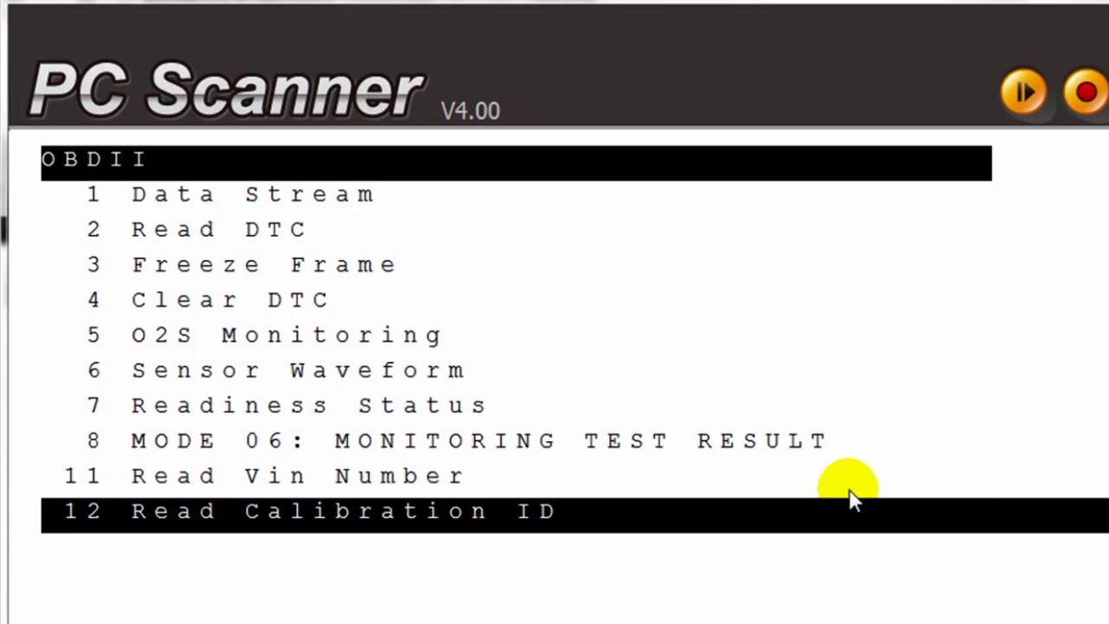
key("Down")
key("Return")
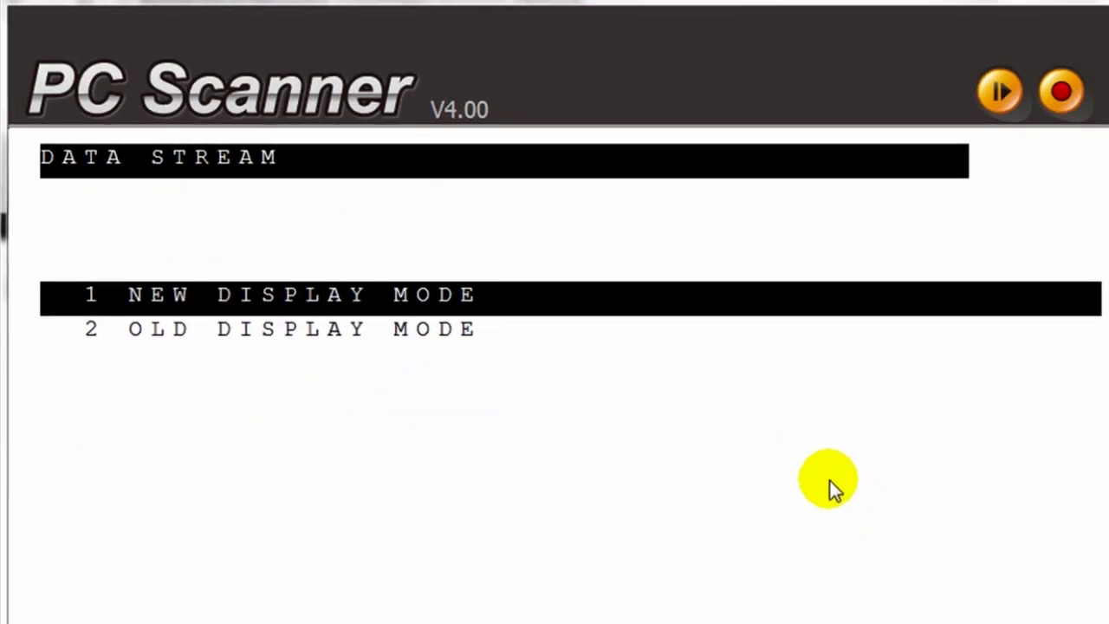
Open the data stream in New Display Mode and go through its pages up to page 5 of 8
key("Return")
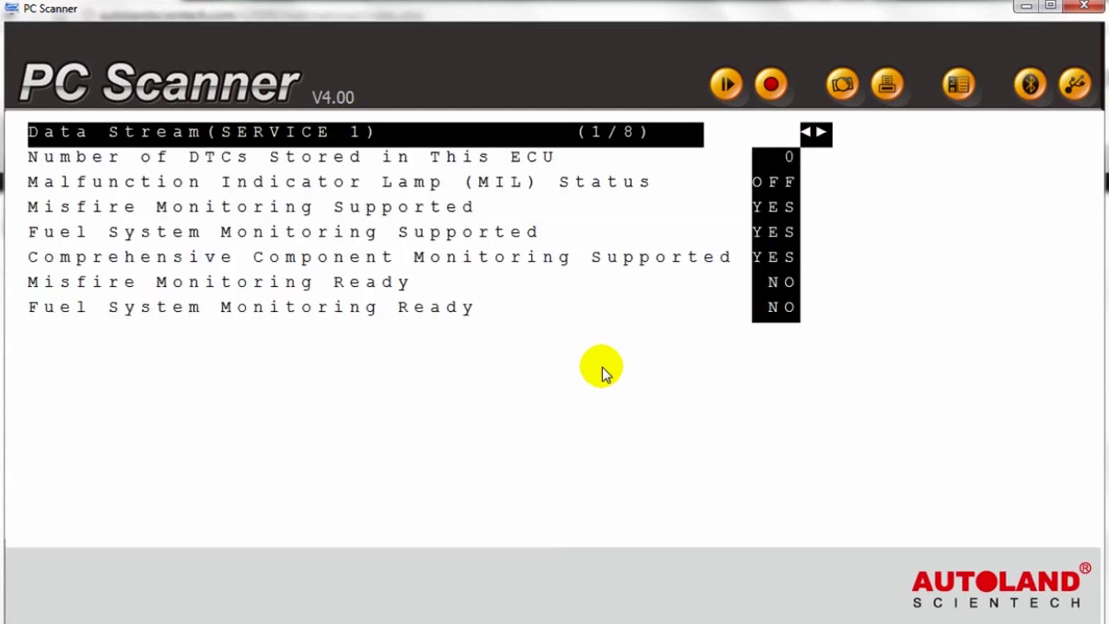
key("Right")
key("Right")
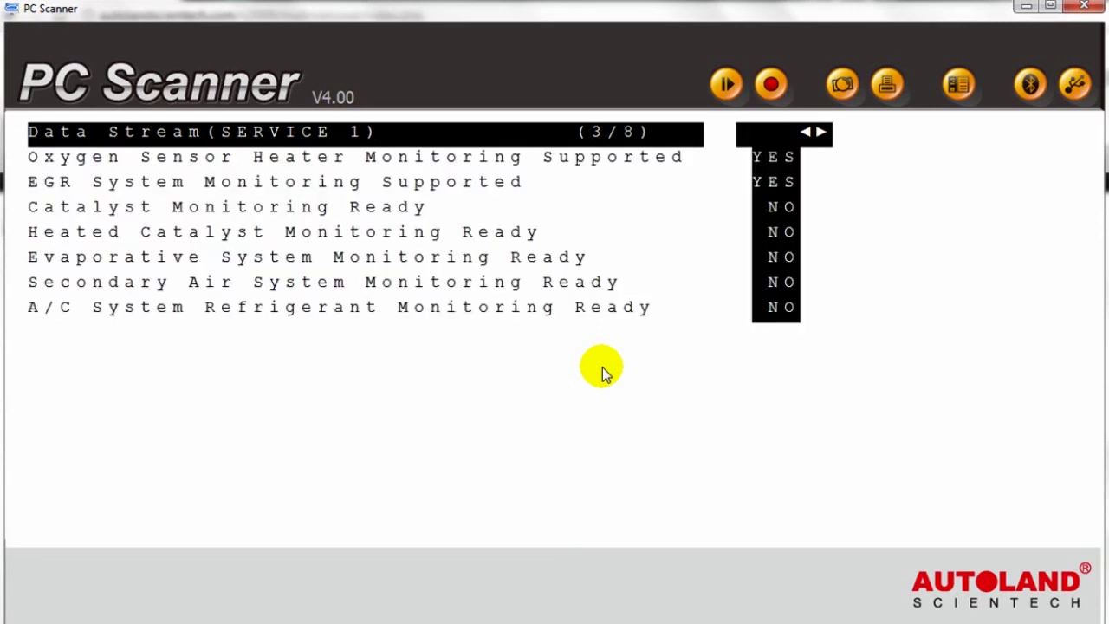
key("Right")
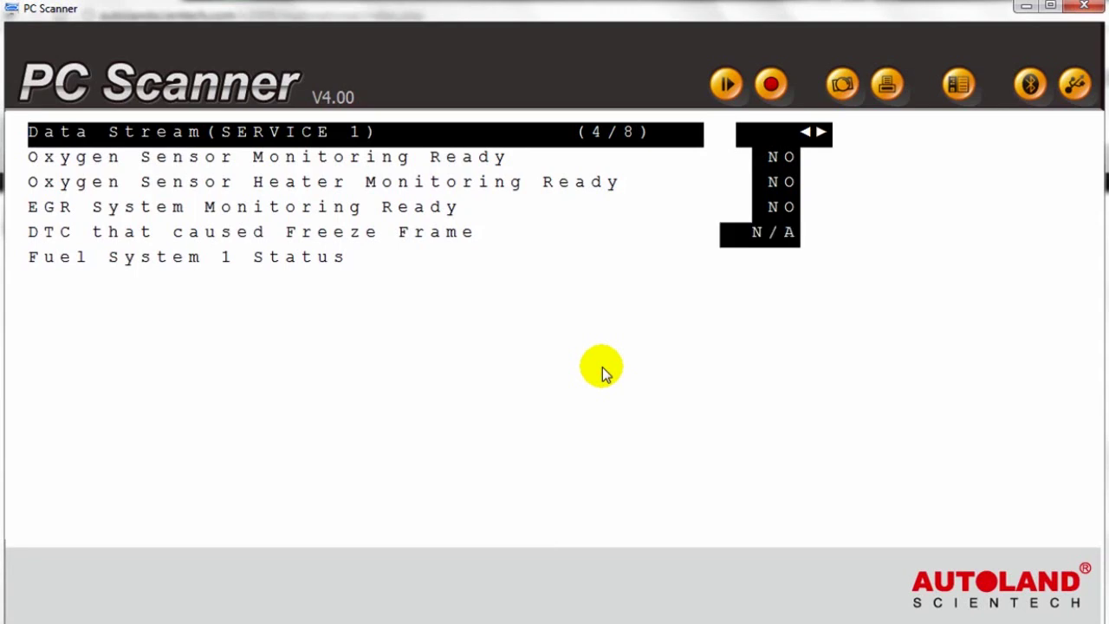
key("Right")
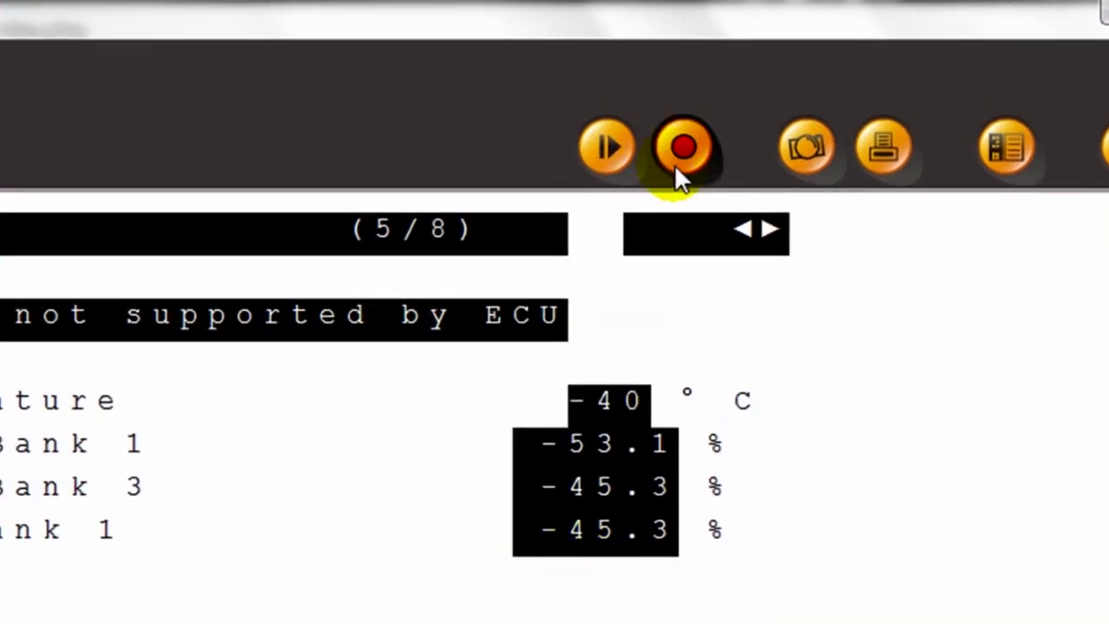
Start recording the data stream to an LRF file named Acura 2006 OBDII in Documents
left_click(684, 143)
left_click(683, 147)
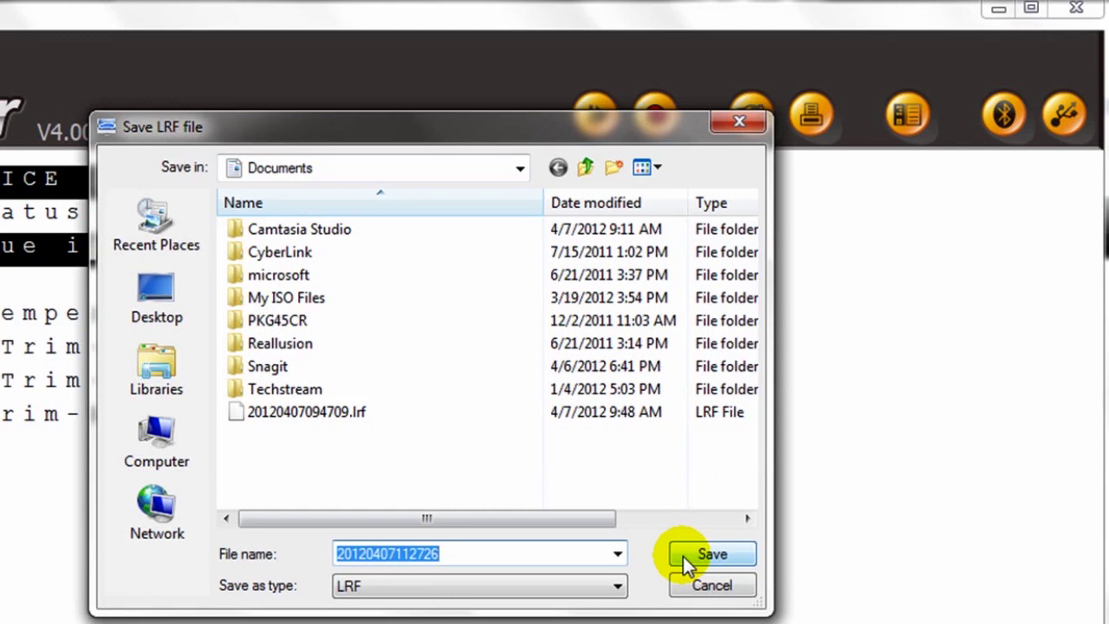
type("Acur")
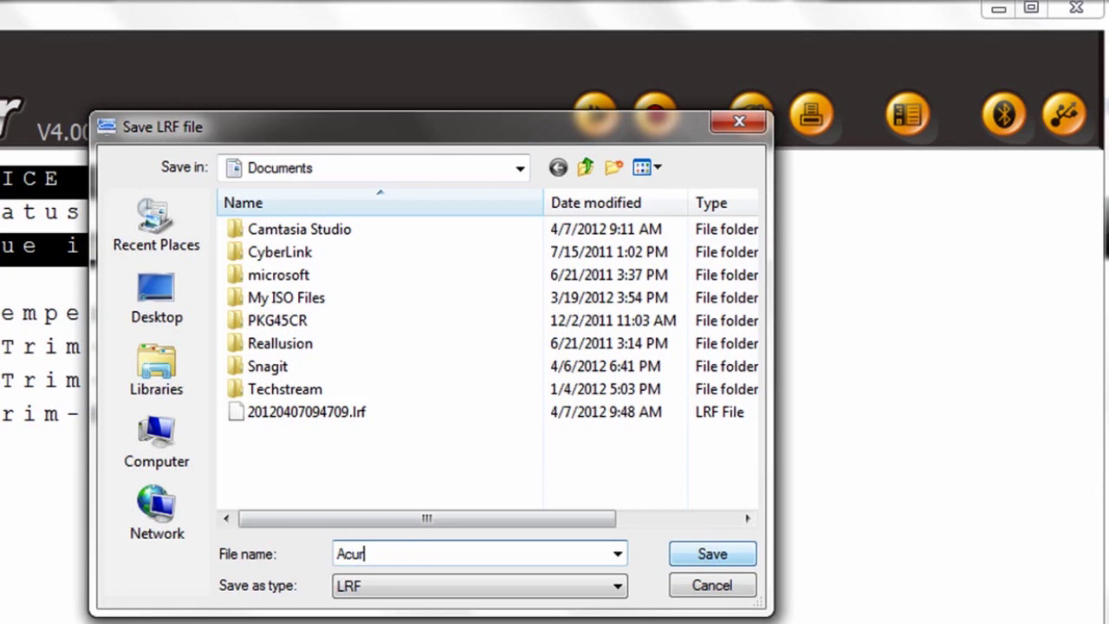
type("a 2006 OBDII")
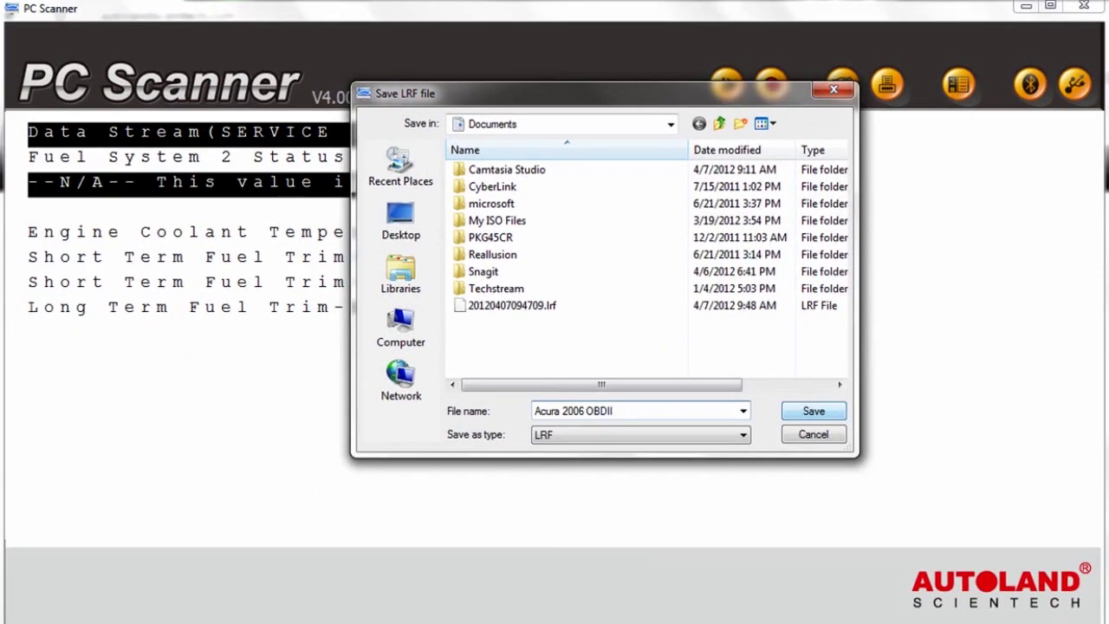
left_click(813, 412)
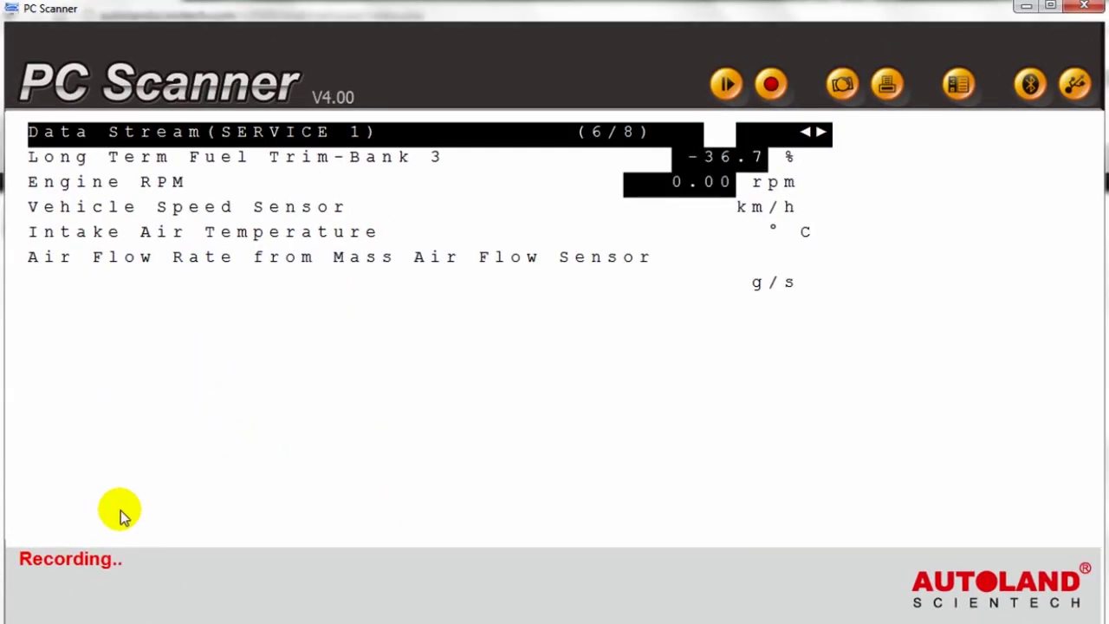
Go through data stream pages 7 and 8, continuing around to page 2 while recording
key("Right")
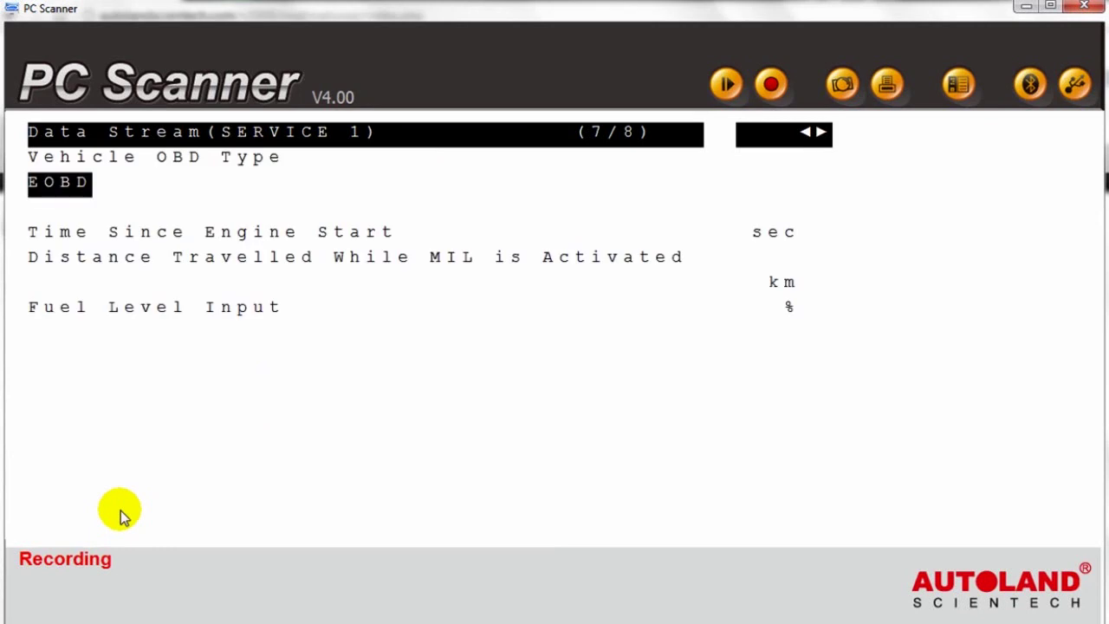
key("Right")
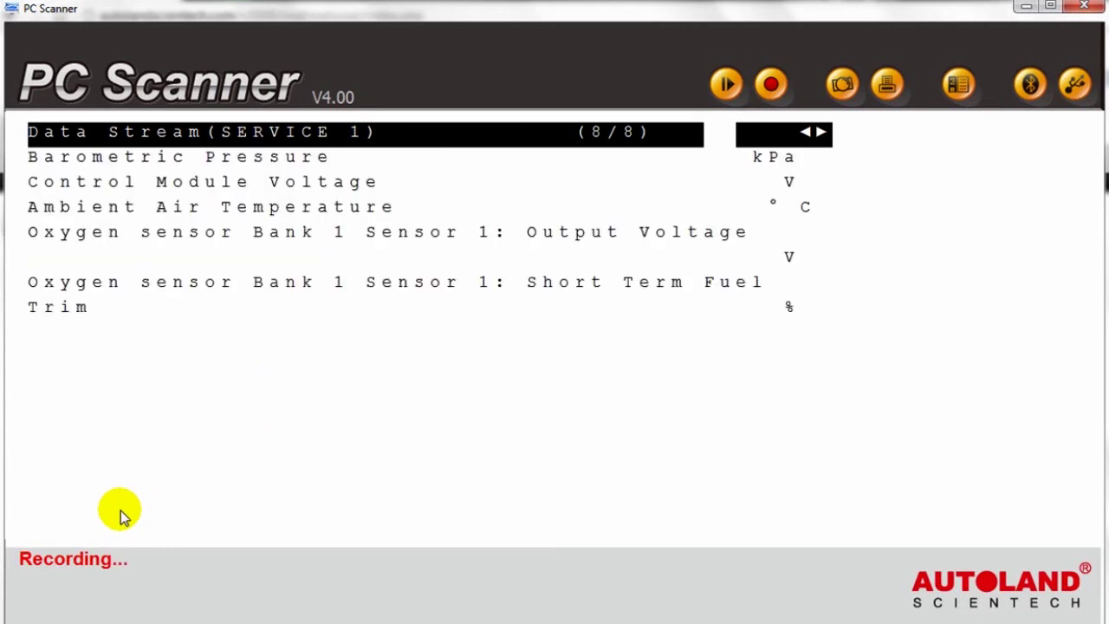
key("Right")
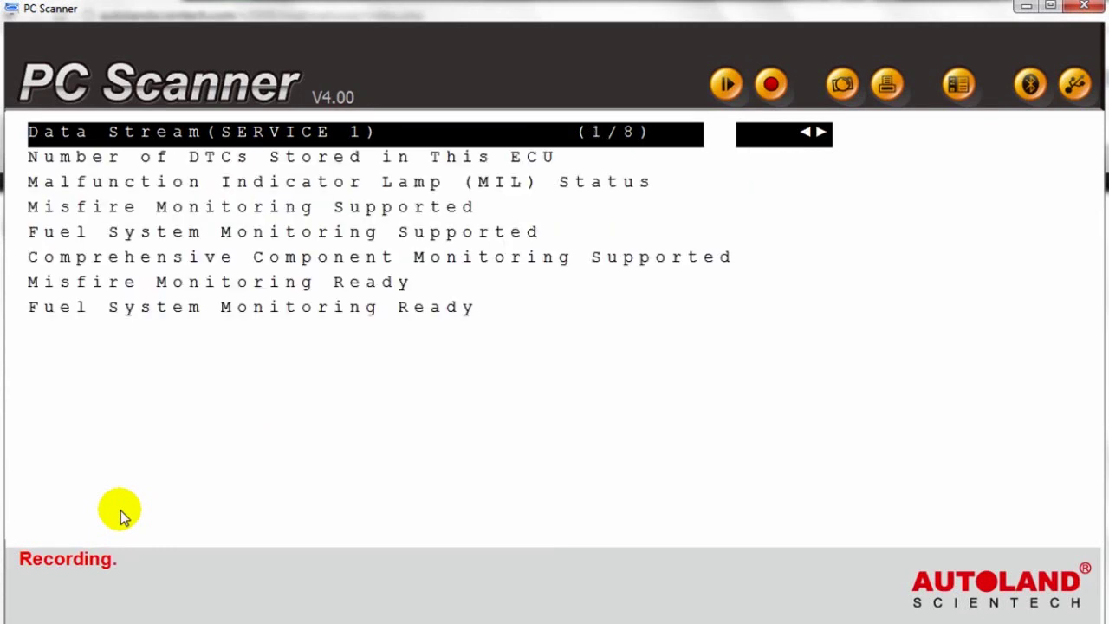
key("Right")
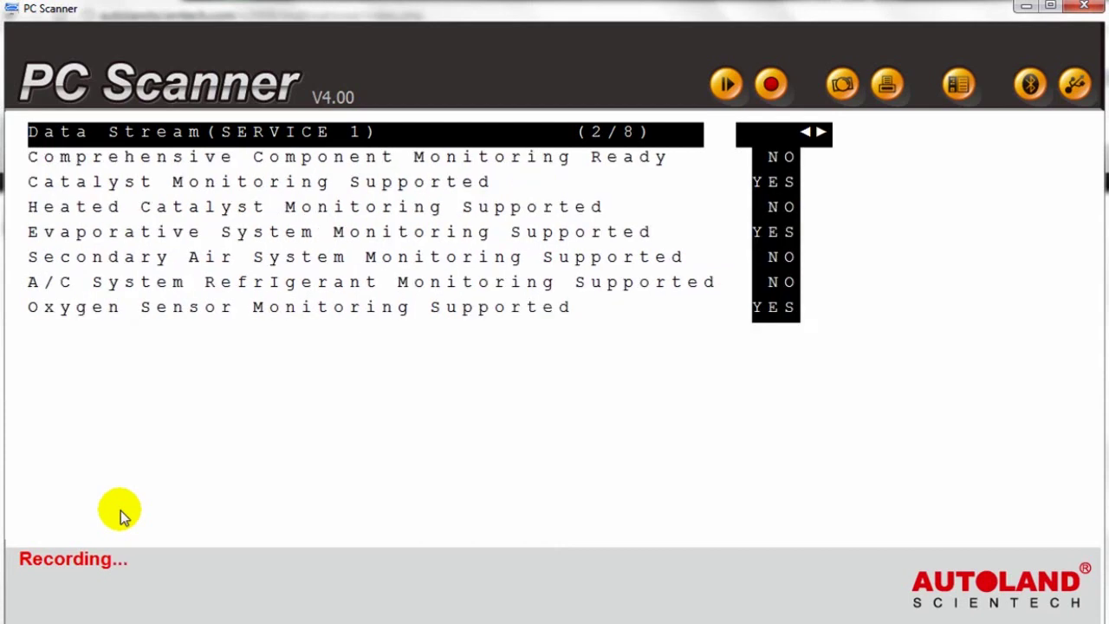
Return to data stream page 1 and capture that screen
key("Left")
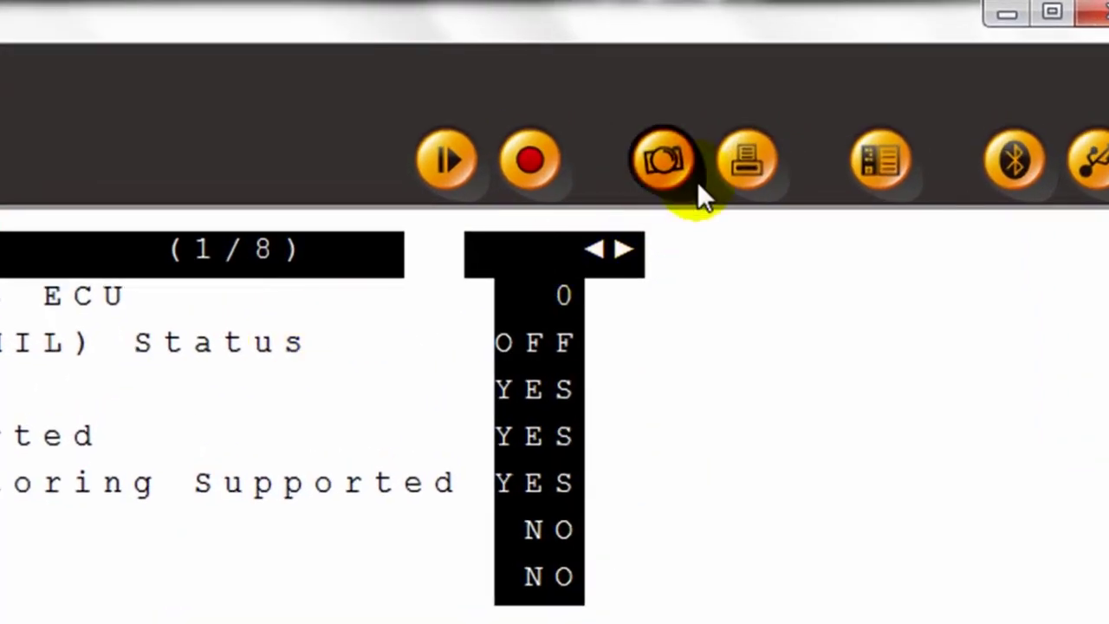
left_click(667, 170)
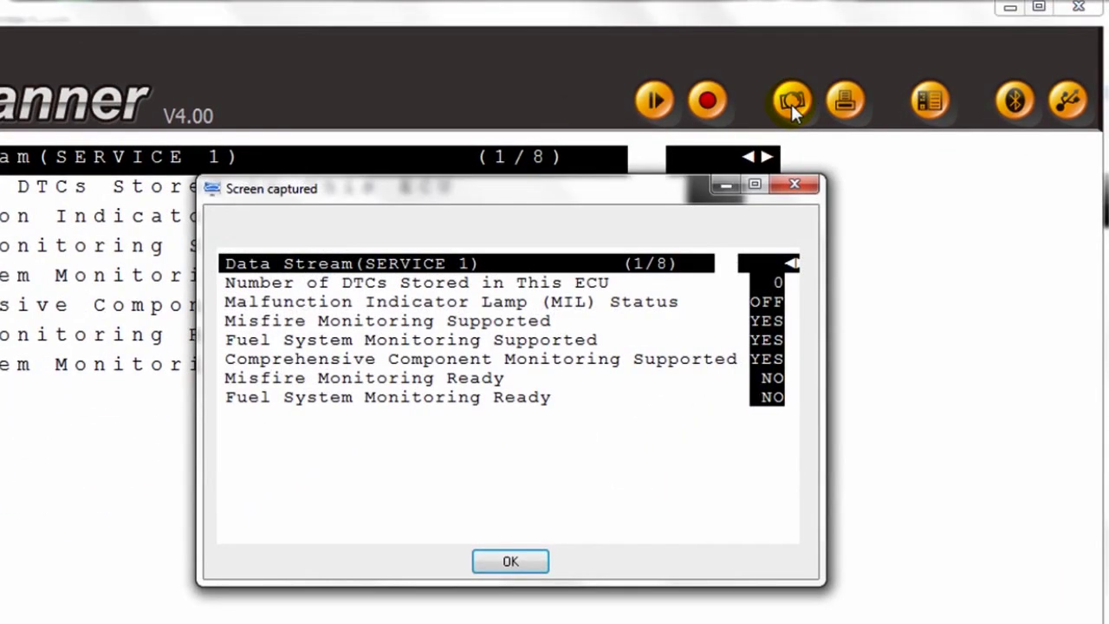
key("Return")
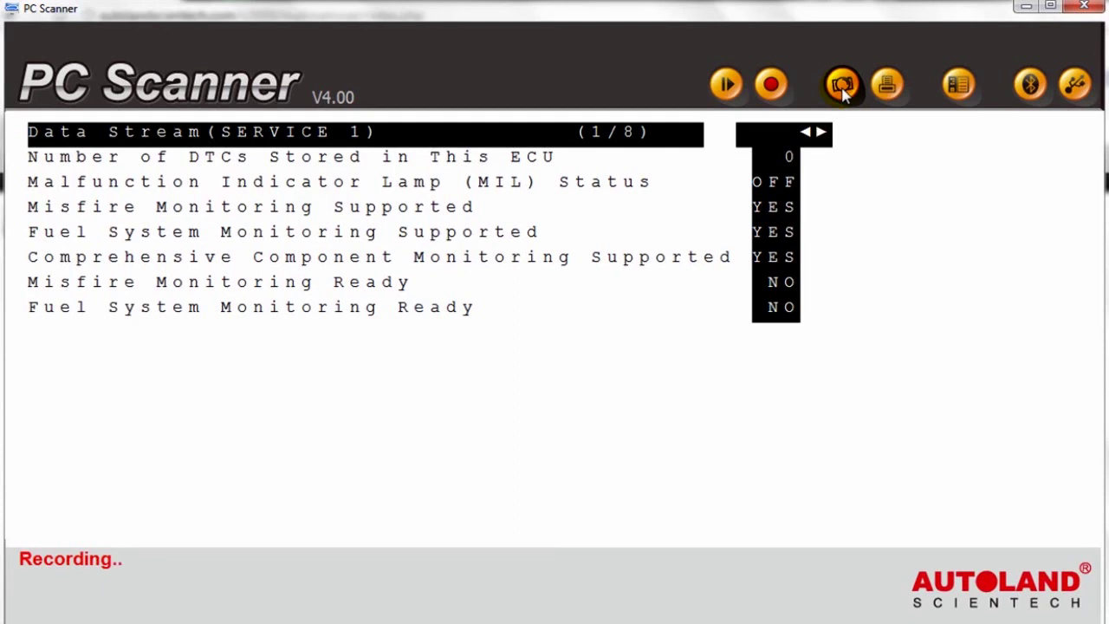
Print the saved screen capture from 2012/04/07 09:47:36 with Bullzip PDF Printer
left_click(887, 86)
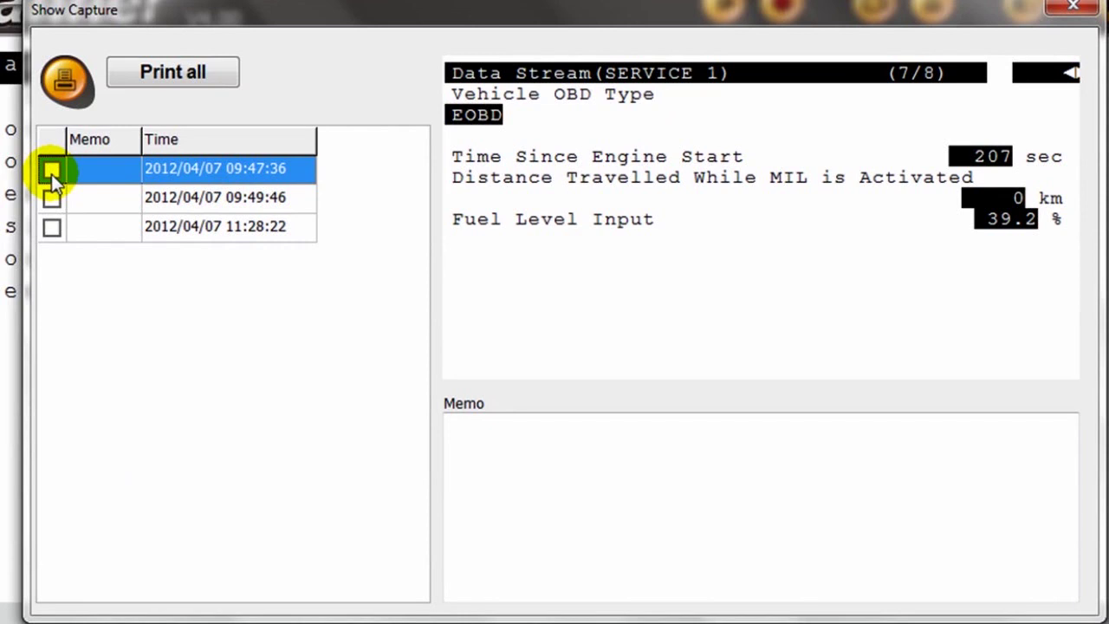
left_click(52, 172)
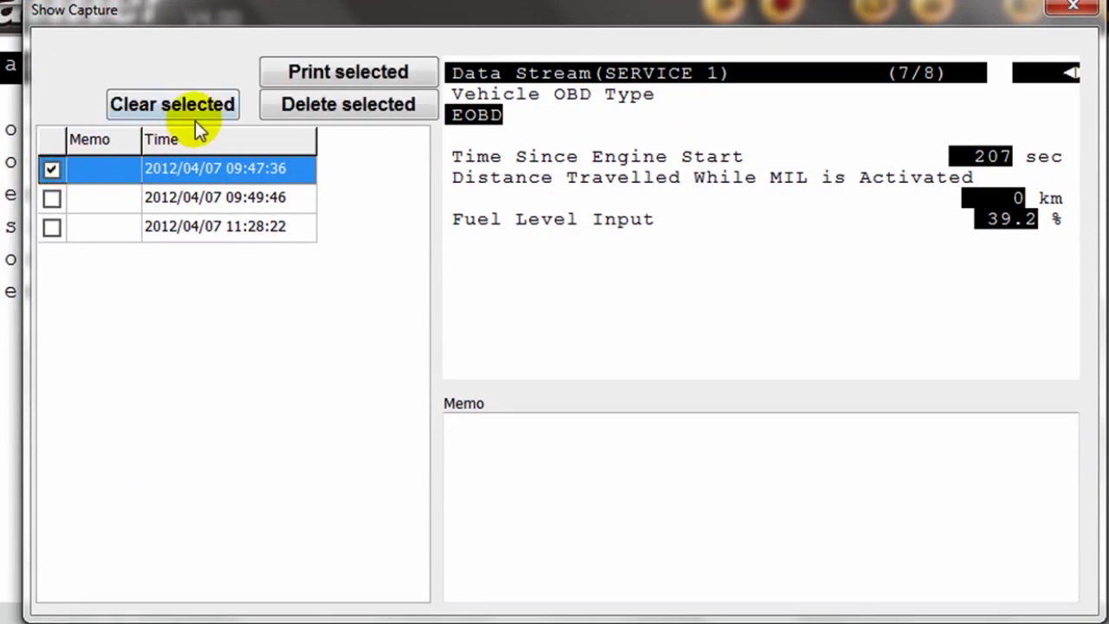
left_click(323, 80)
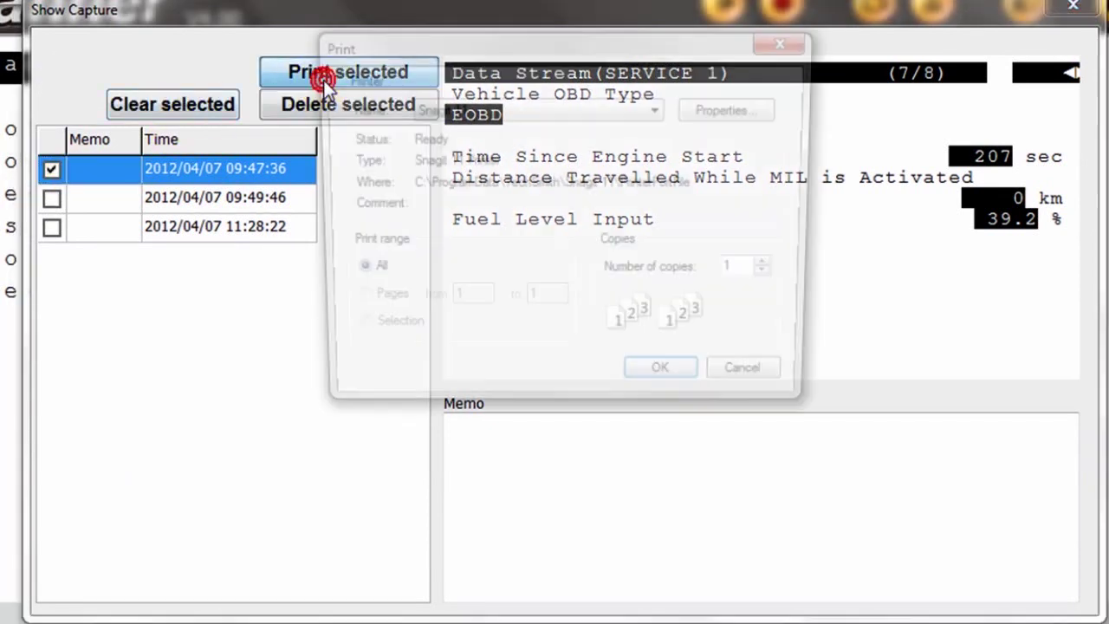
scroll(577, 113, "down", 1)
left_click(577, 114)
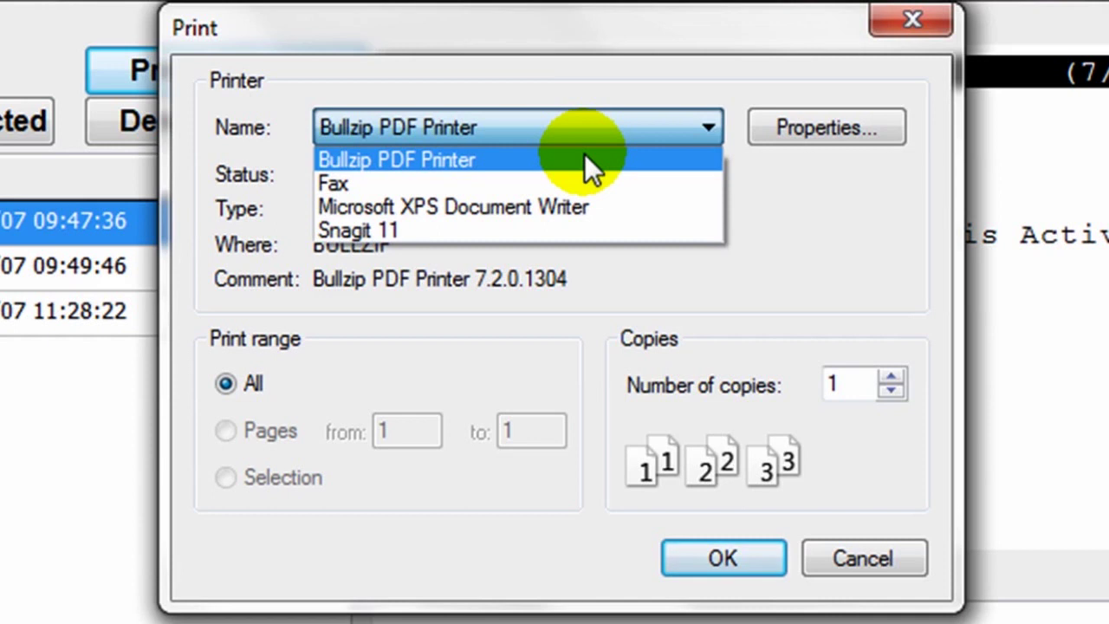
left_click(584, 160)
left_click(723, 572)
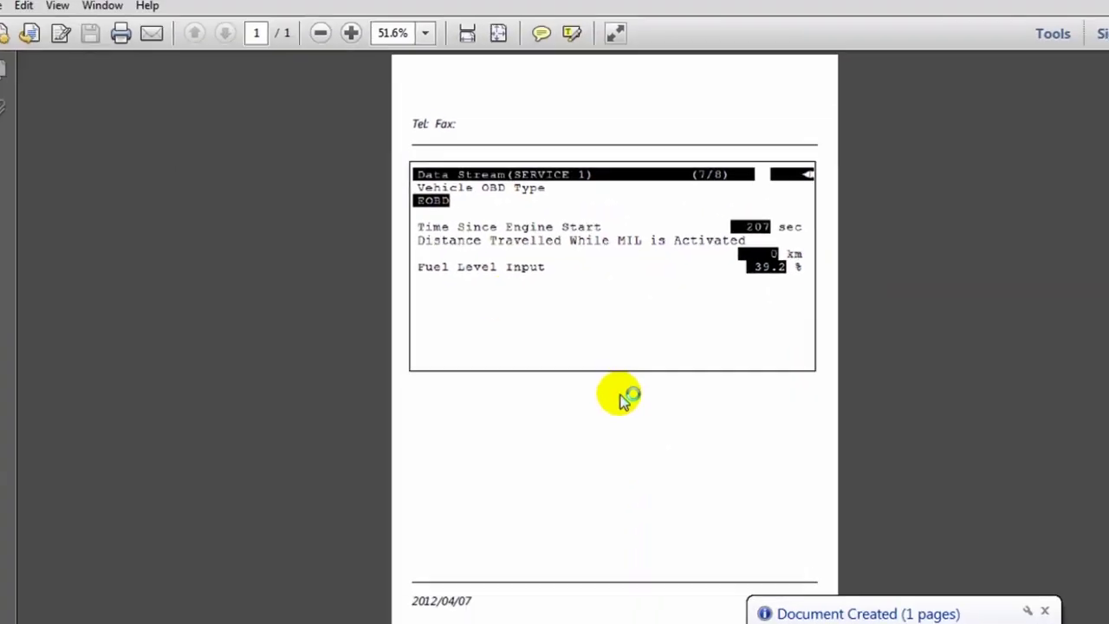
Enlarge the printed PDF page to check it, and close the list of captures
left_click(362, 39)
left_click(362, 39)
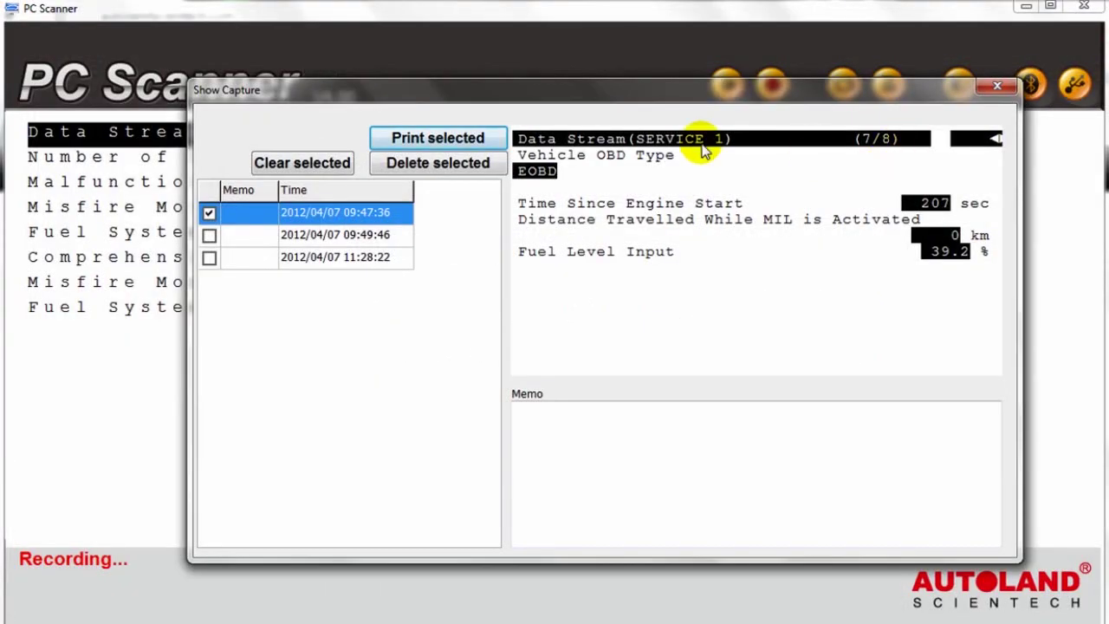
left_click(992, 86)
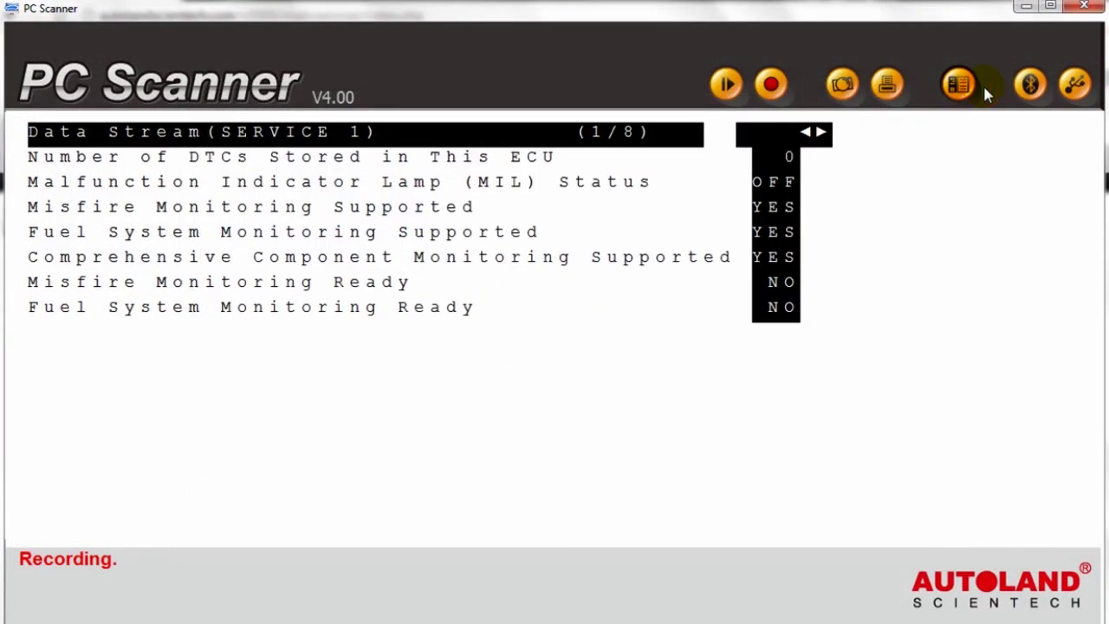
Set the garage information's company name to "company name", leaving the other fields empty, and save it
left_click(958, 88)
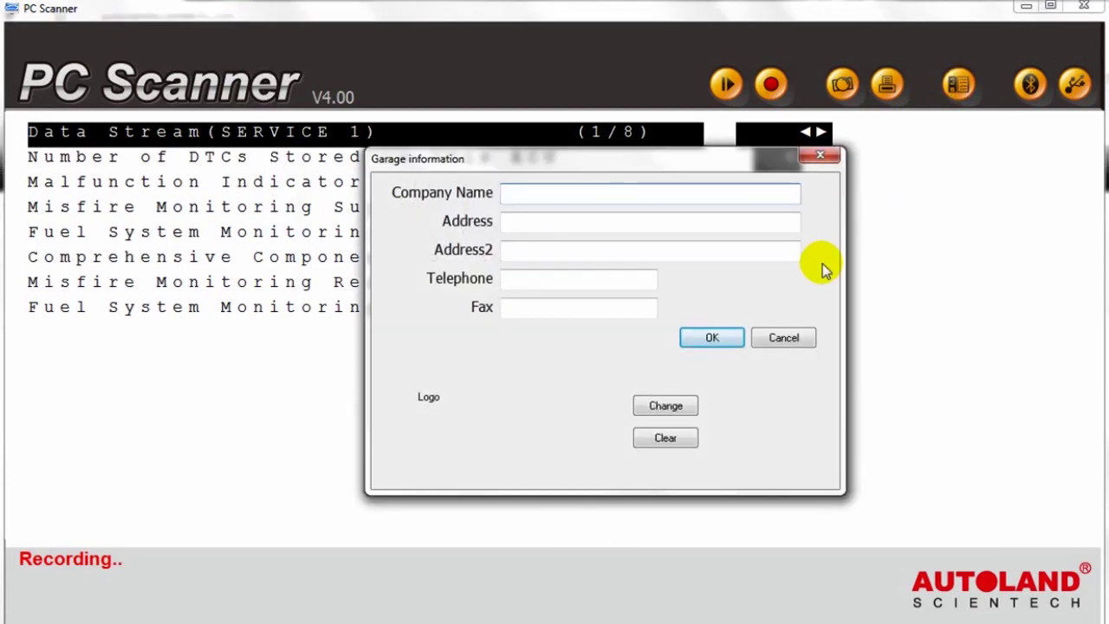
left_click(644, 191)
type("company name")
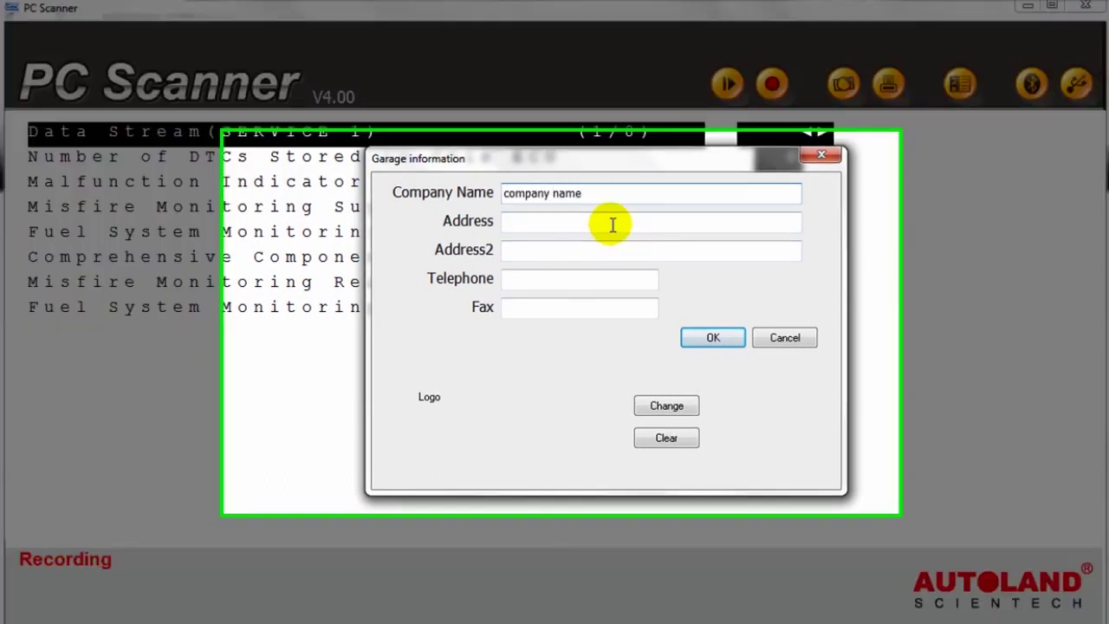
left_click(584, 249)
left_click(559, 241)
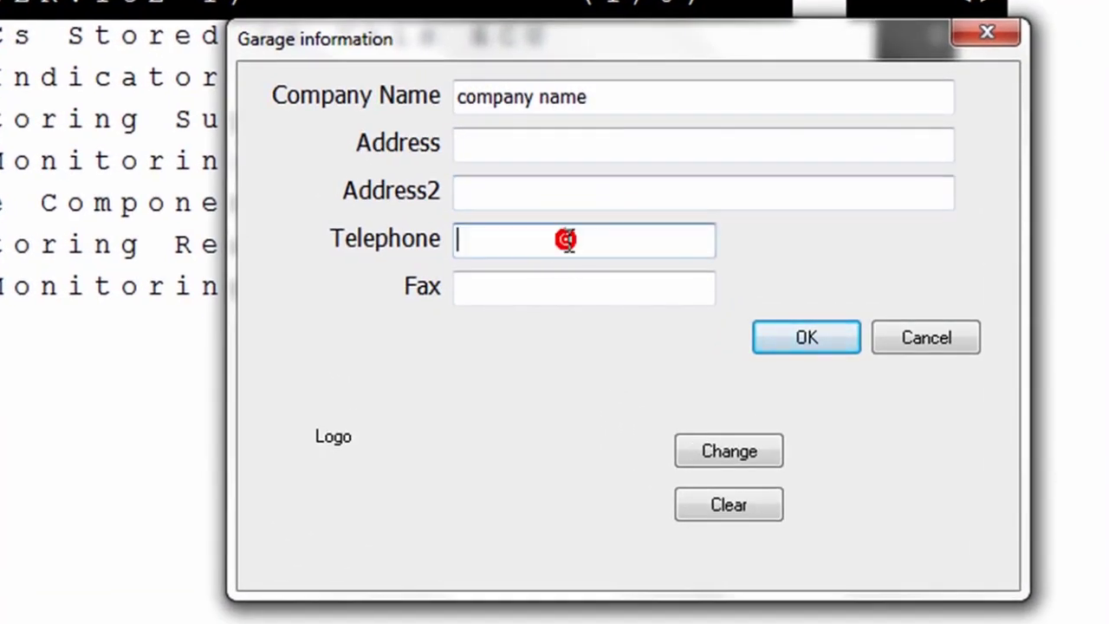
key("Tab")
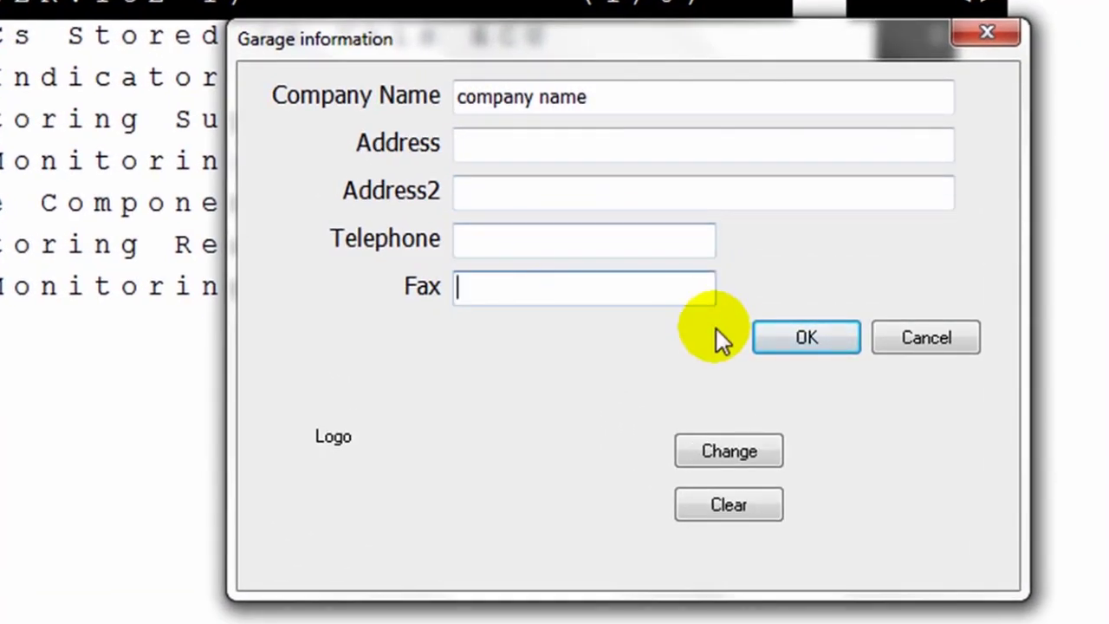
left_click(804, 342)
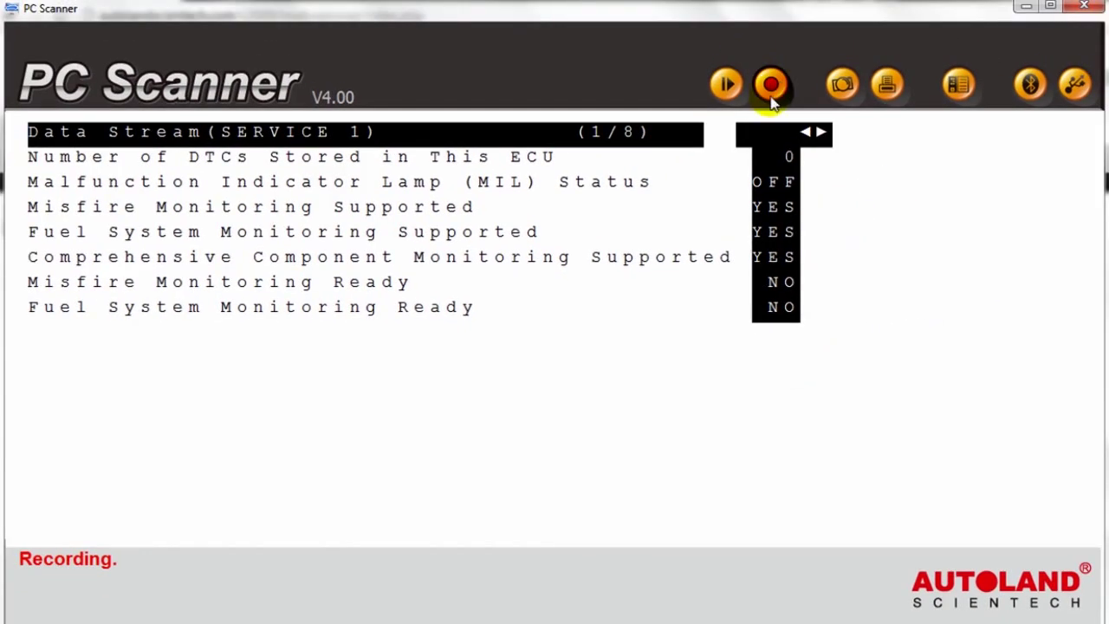
Stop the recording and replay 20120407094709.lrf at Slow speed, closing the replay at its end
left_click(726, 84)
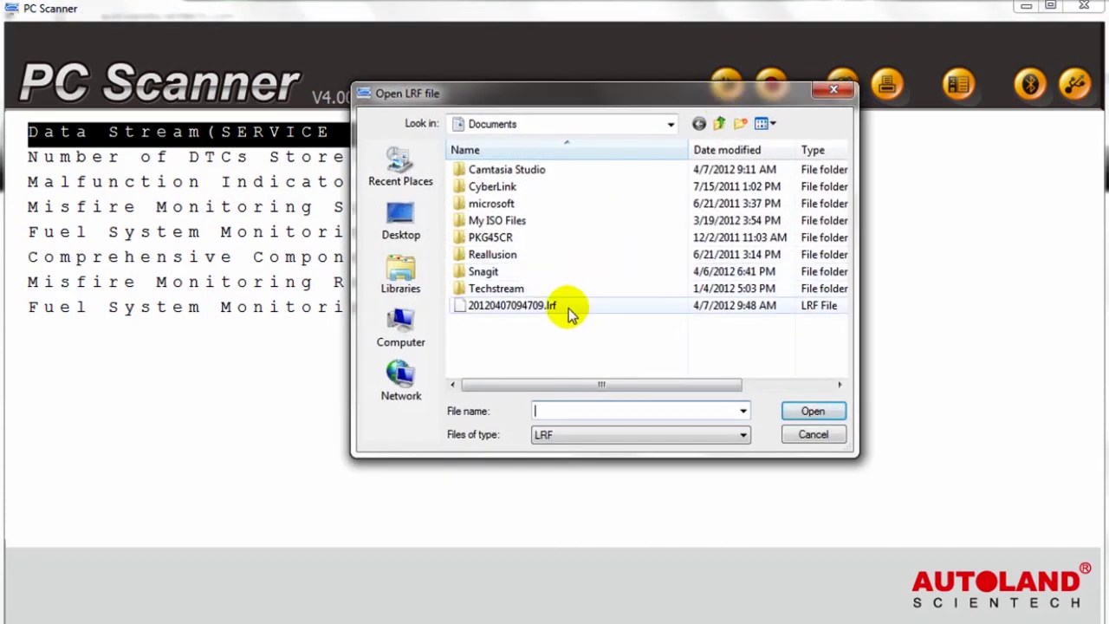
left_click(565, 307)
left_click(834, 429)
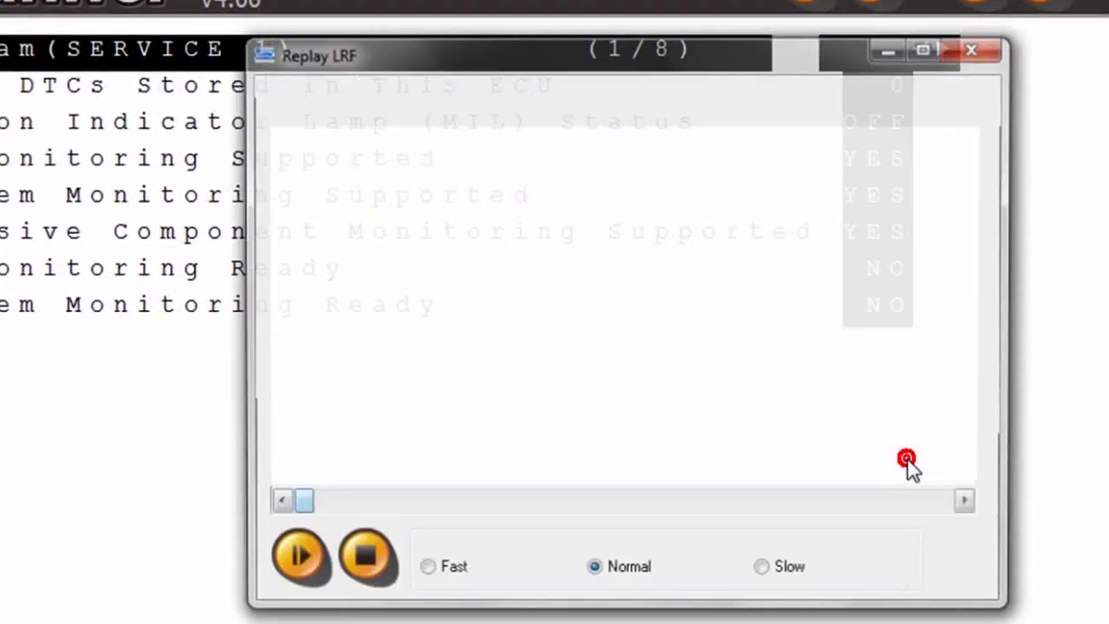
left_click(299, 572)
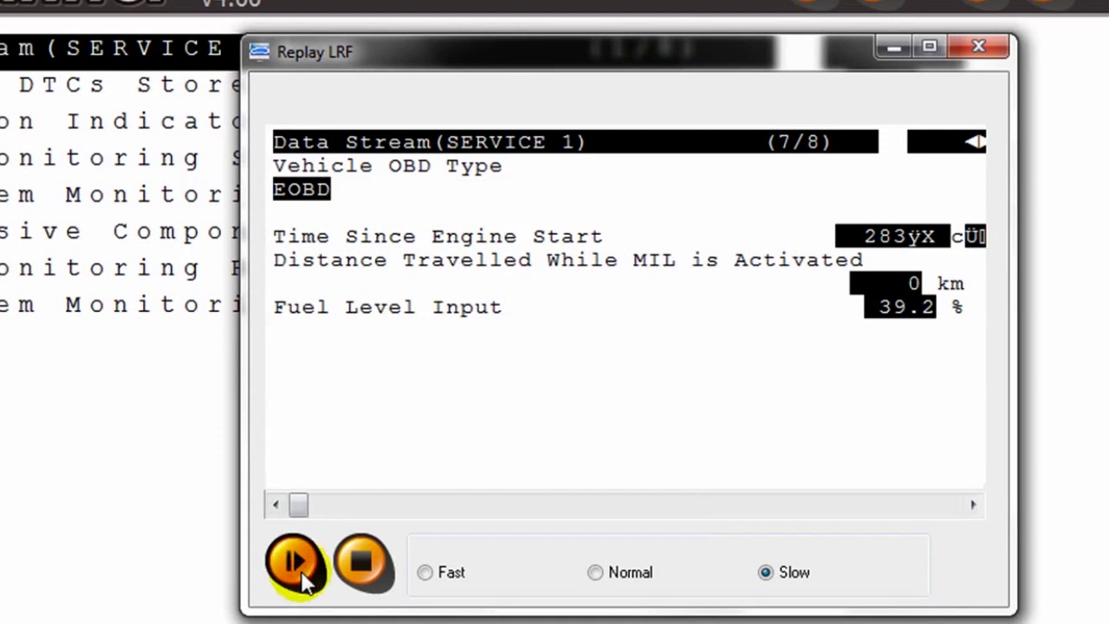
left_click(356, 565)
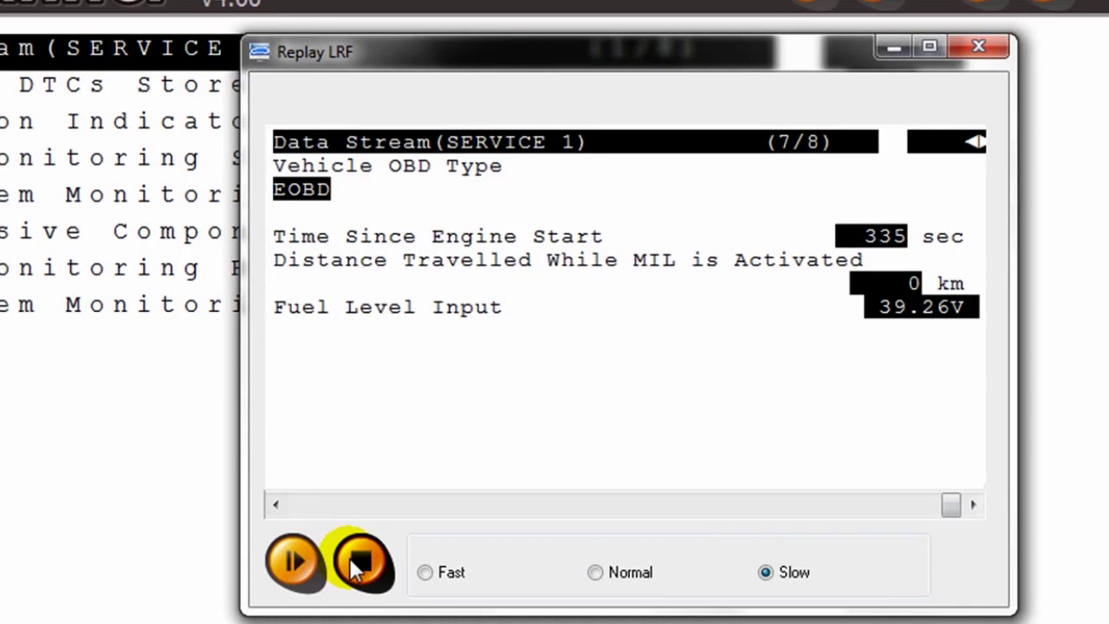
left_click(978, 47)
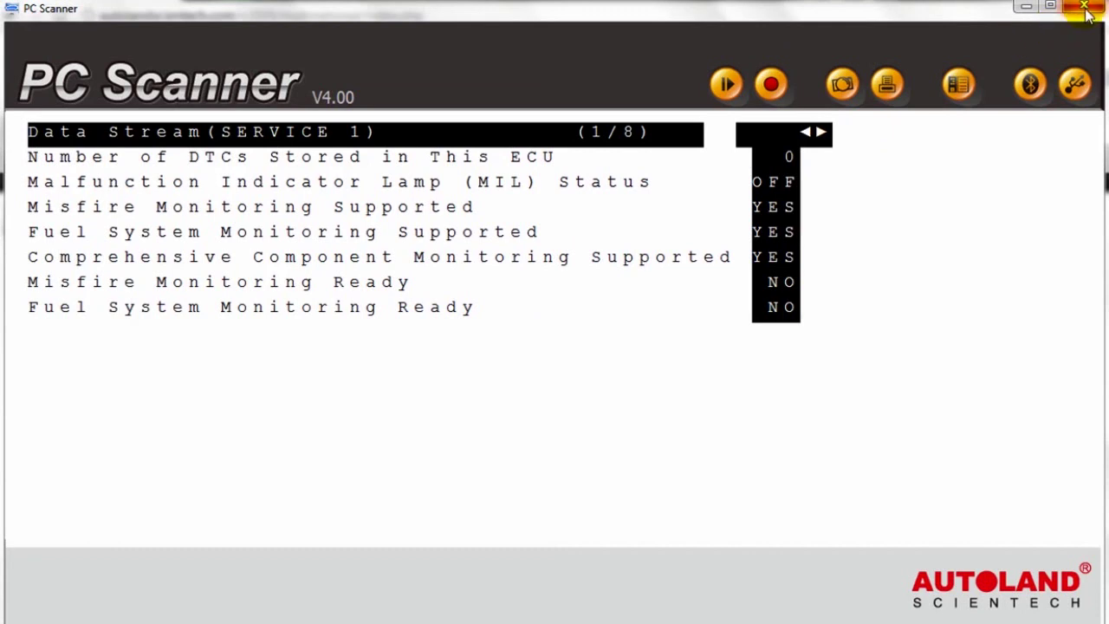
Close PC Scanner, search Windows for "blue" and start adding a Bluetooth device
left_click(1084, 8)
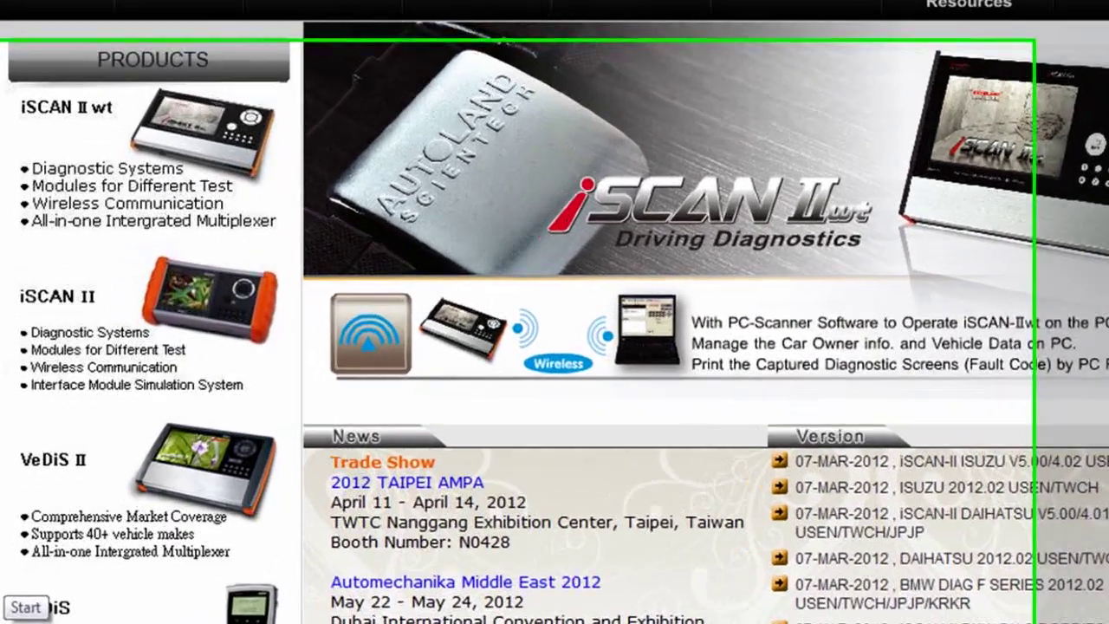
left_click(21, 620)
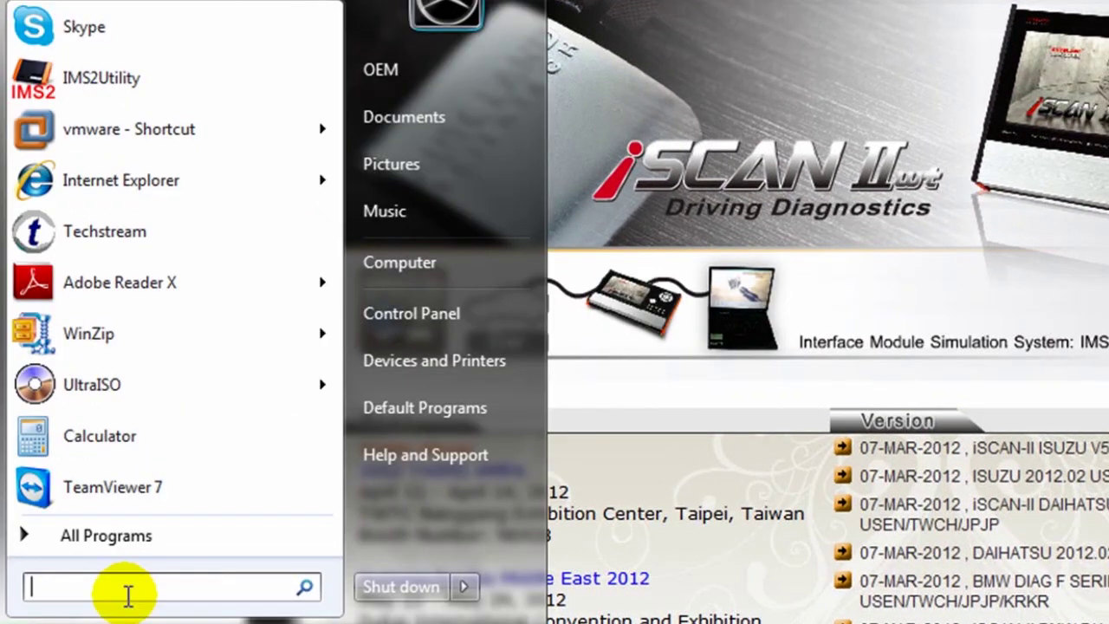
type("blue")
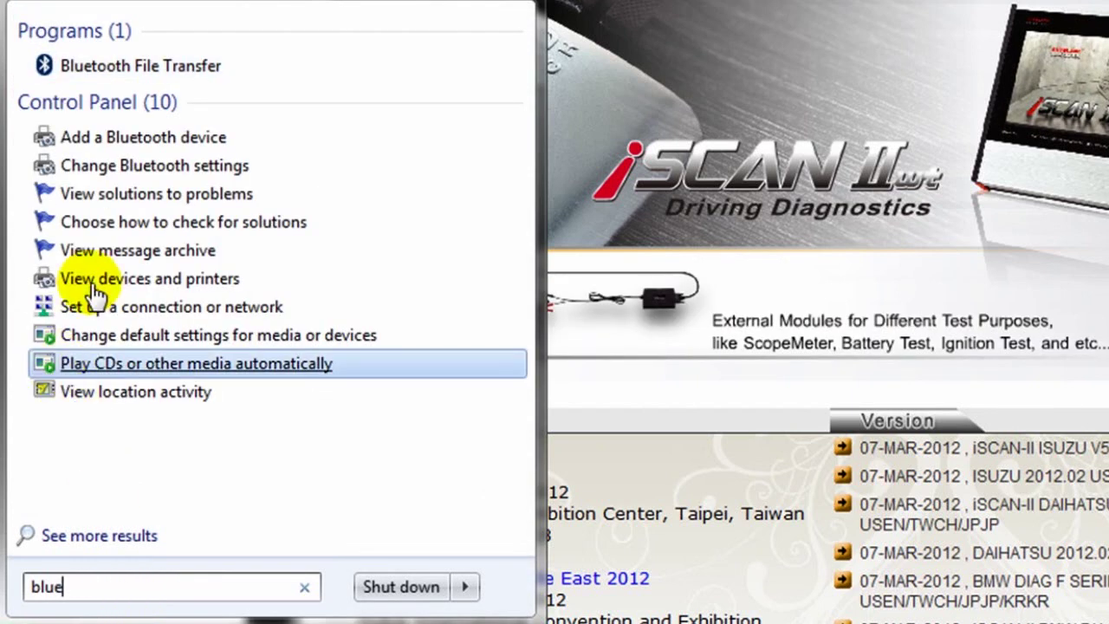
left_click(143, 139)
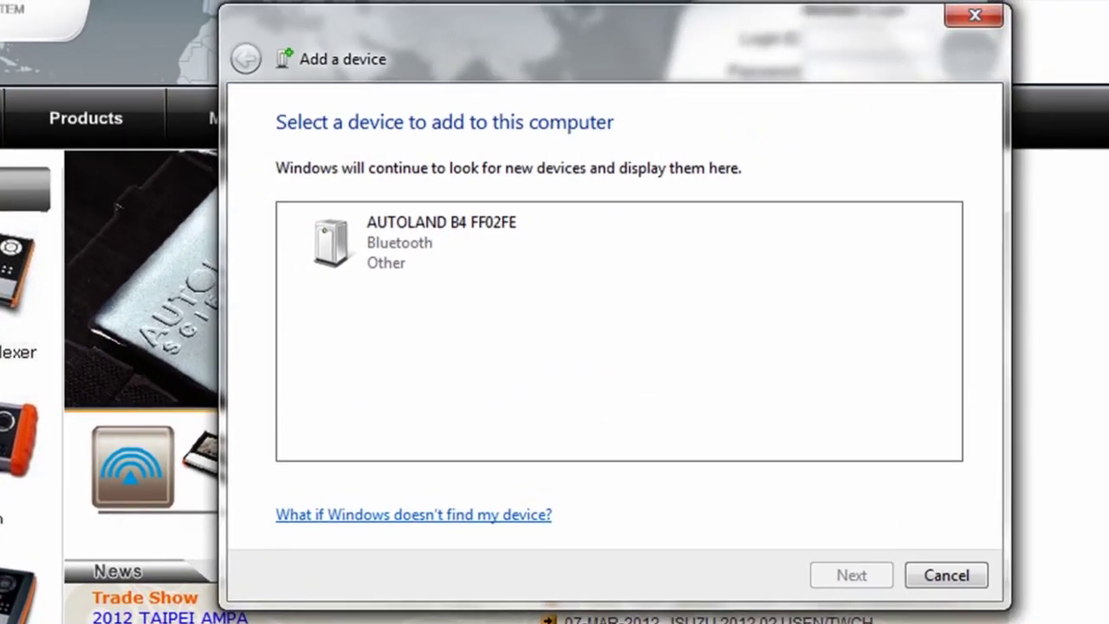
Pair the Bluetooth device AUTOLAND B4 FF02FE with the computer without using a code, and close the wizard
left_click(430, 244)
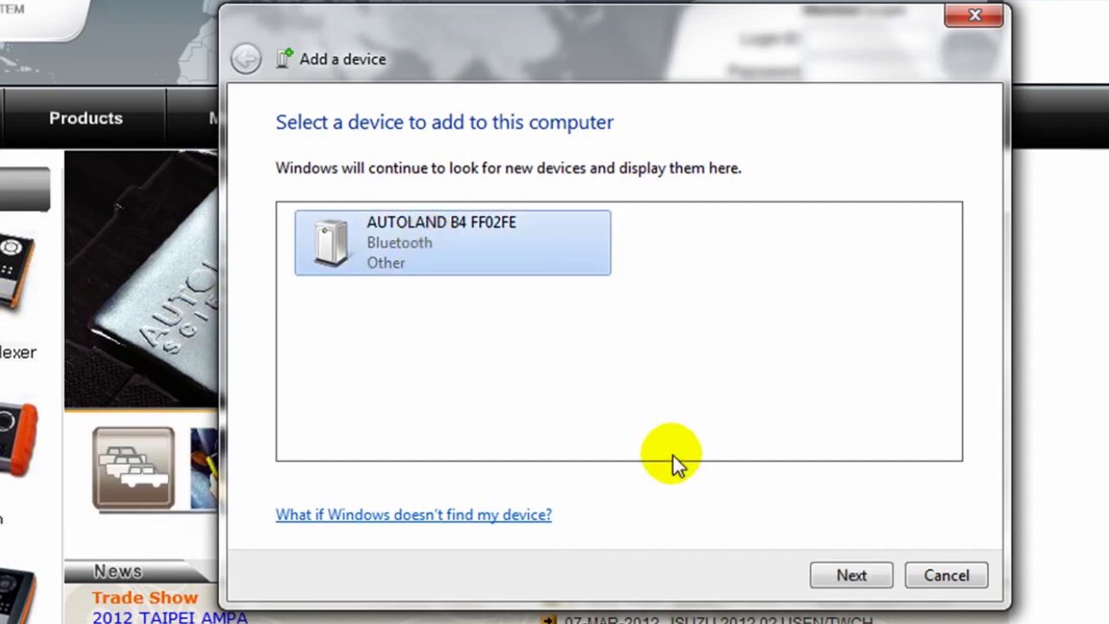
left_click(850, 579)
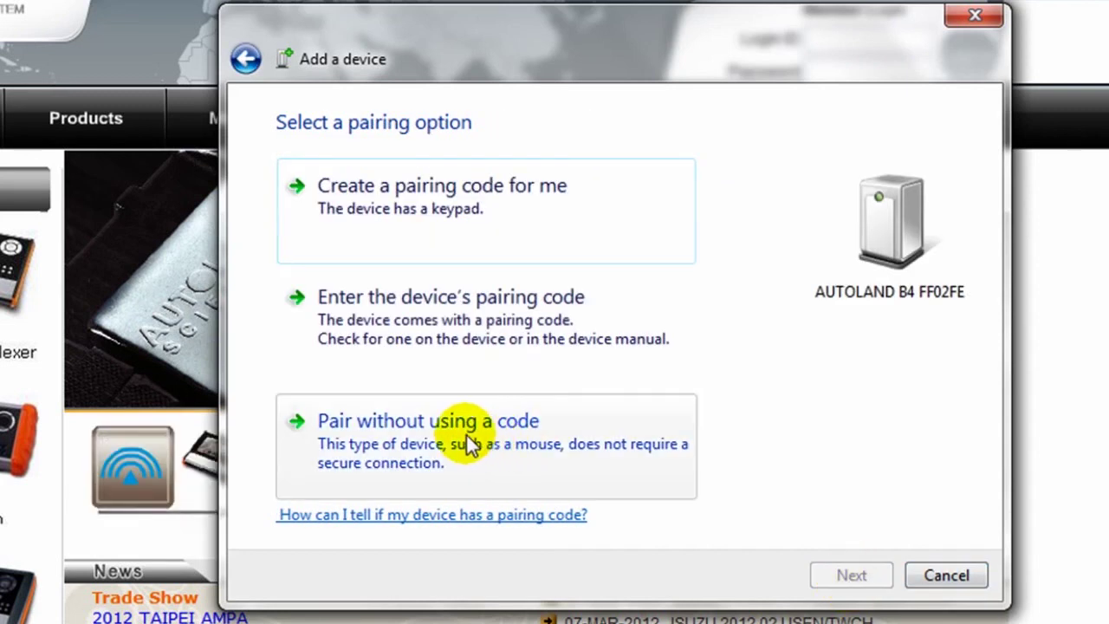
left_click(394, 446)
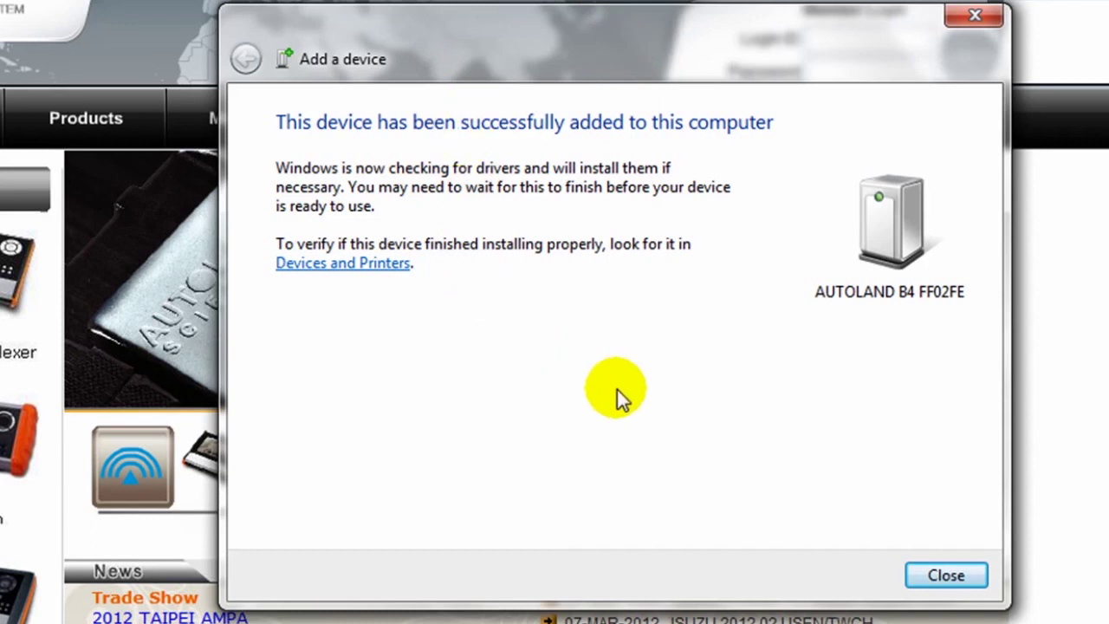
left_click(925, 582)
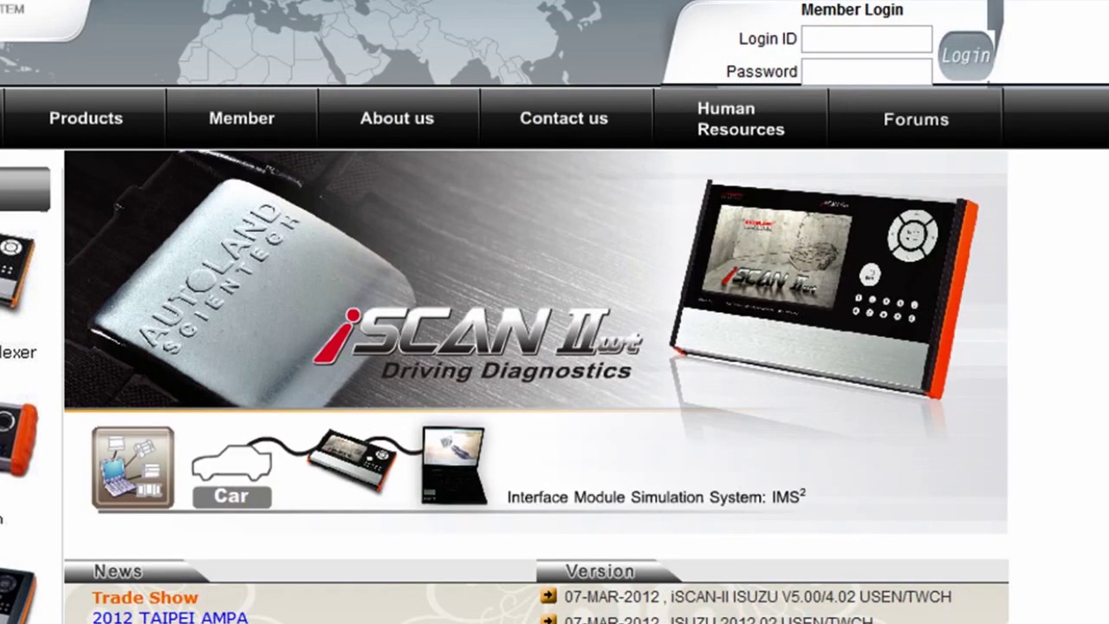
Launch PCScanner from its folder and connect in Bluetooth mode to the device AUTOLAND B4 FF02FE
left_click(173, 619)
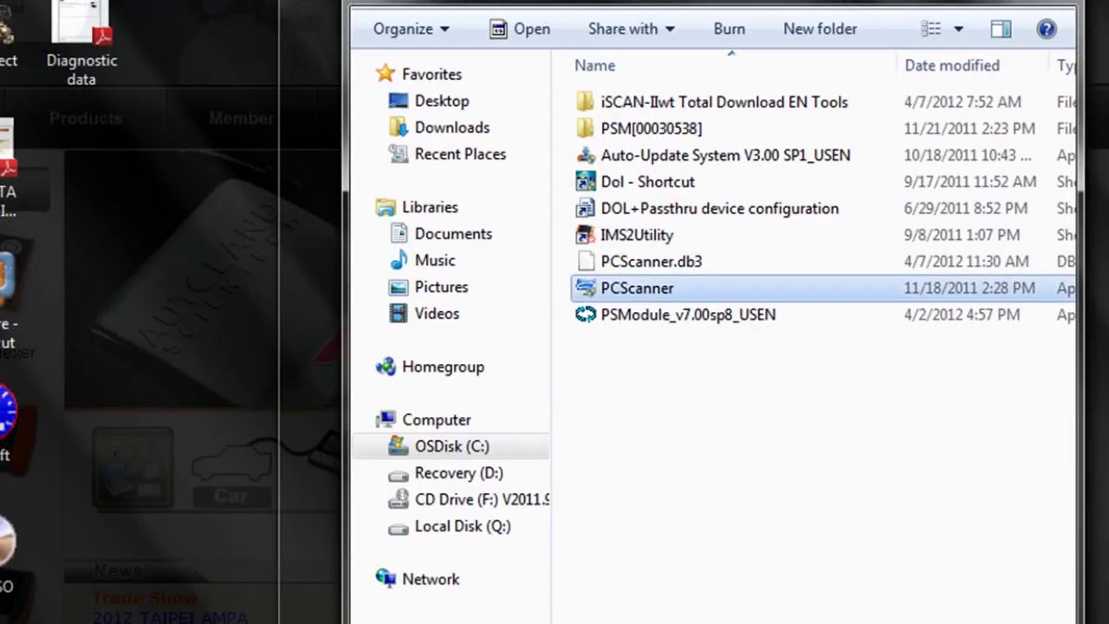
double_click(743, 286)
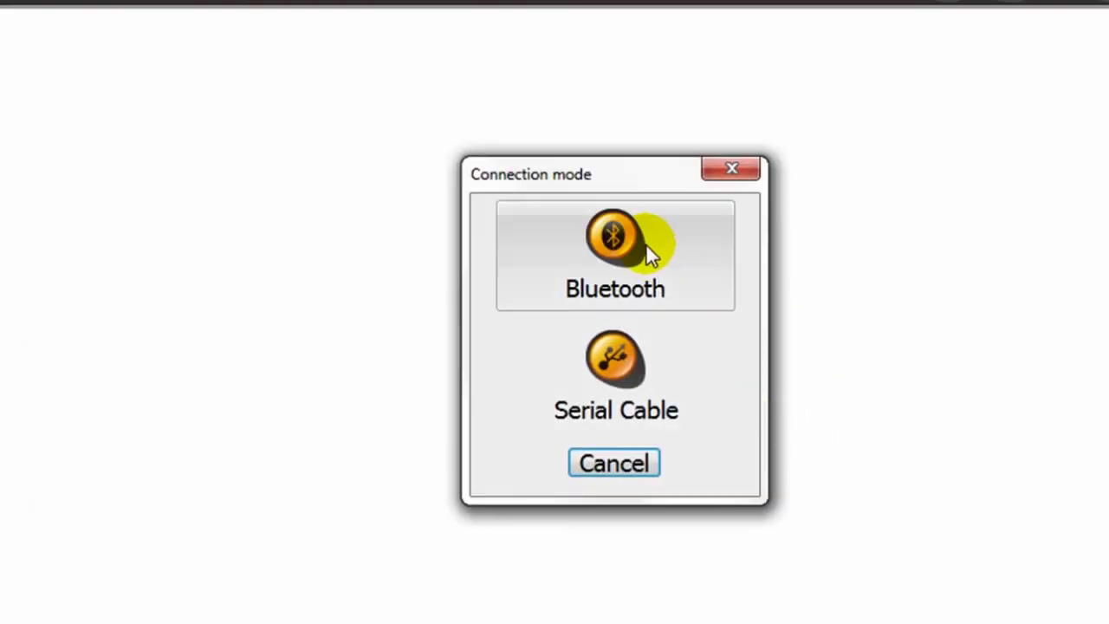
left_click(646, 246)
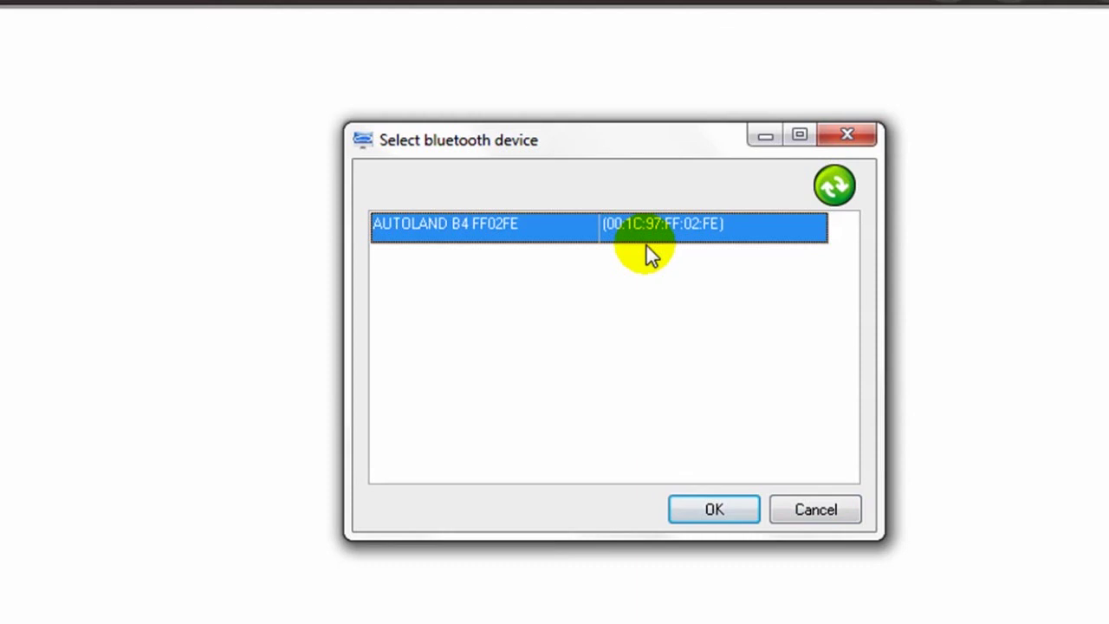
left_click(693, 506)
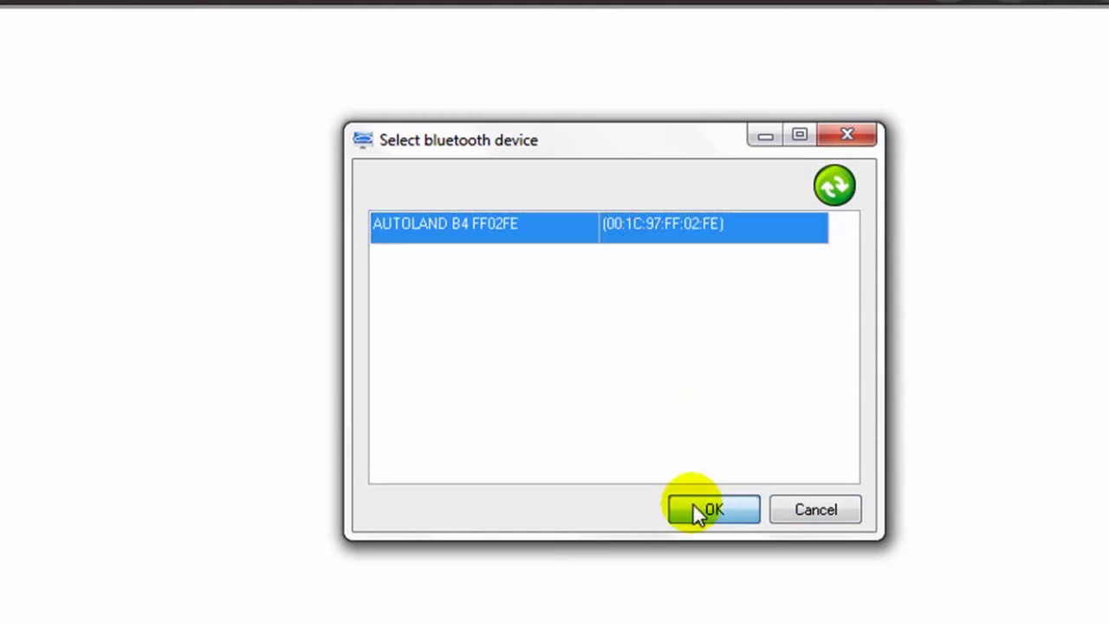